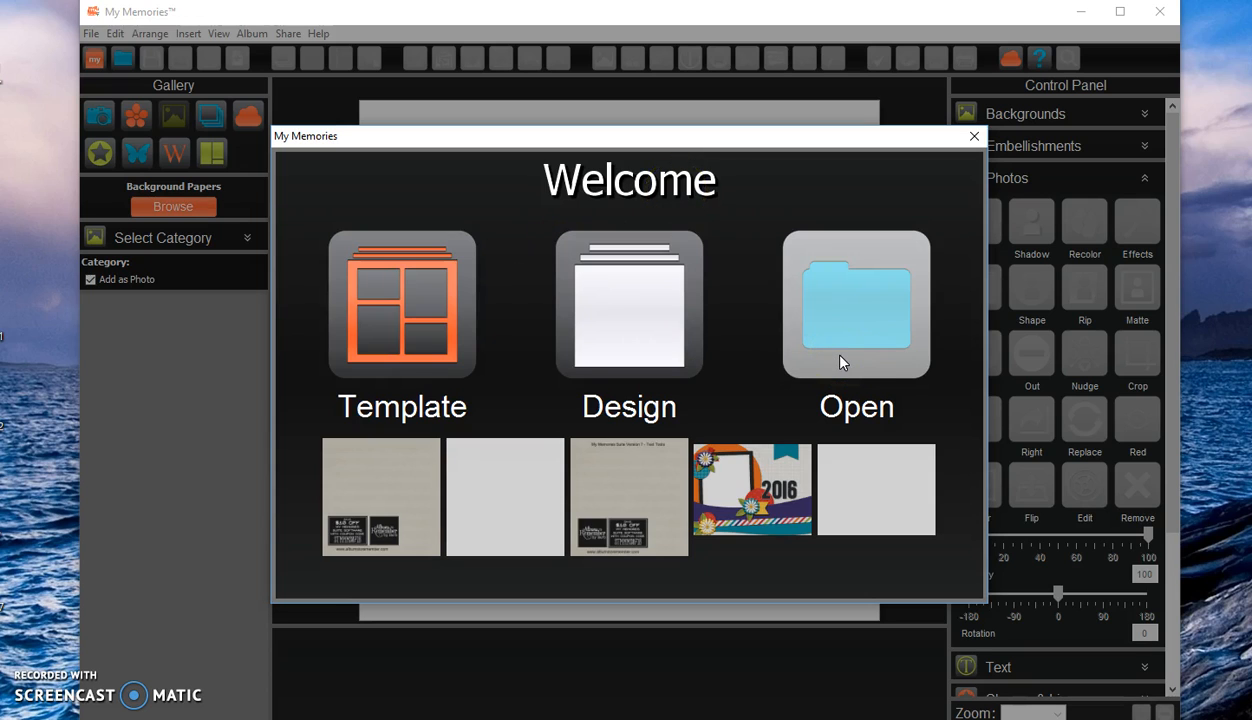
Create a new 12" x 12" photobook album from the Design option and view page 1 and the first inner spread.
left_click(658, 343)
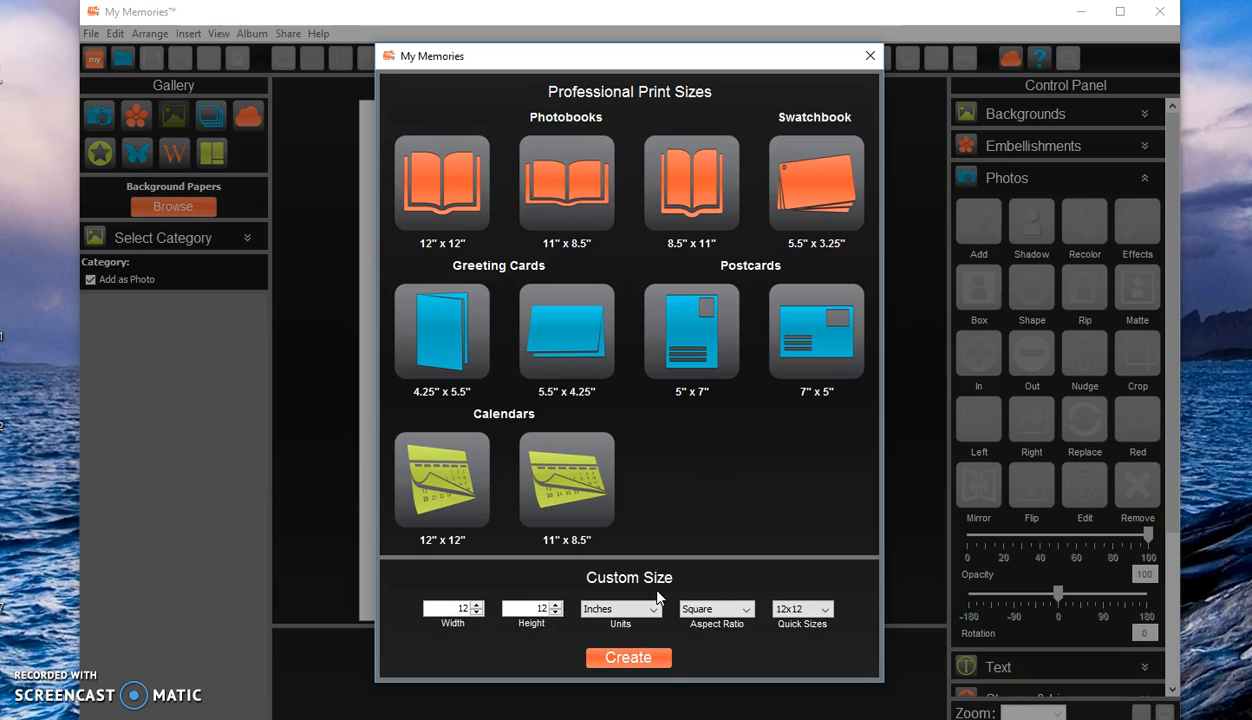
left_click(443, 192)
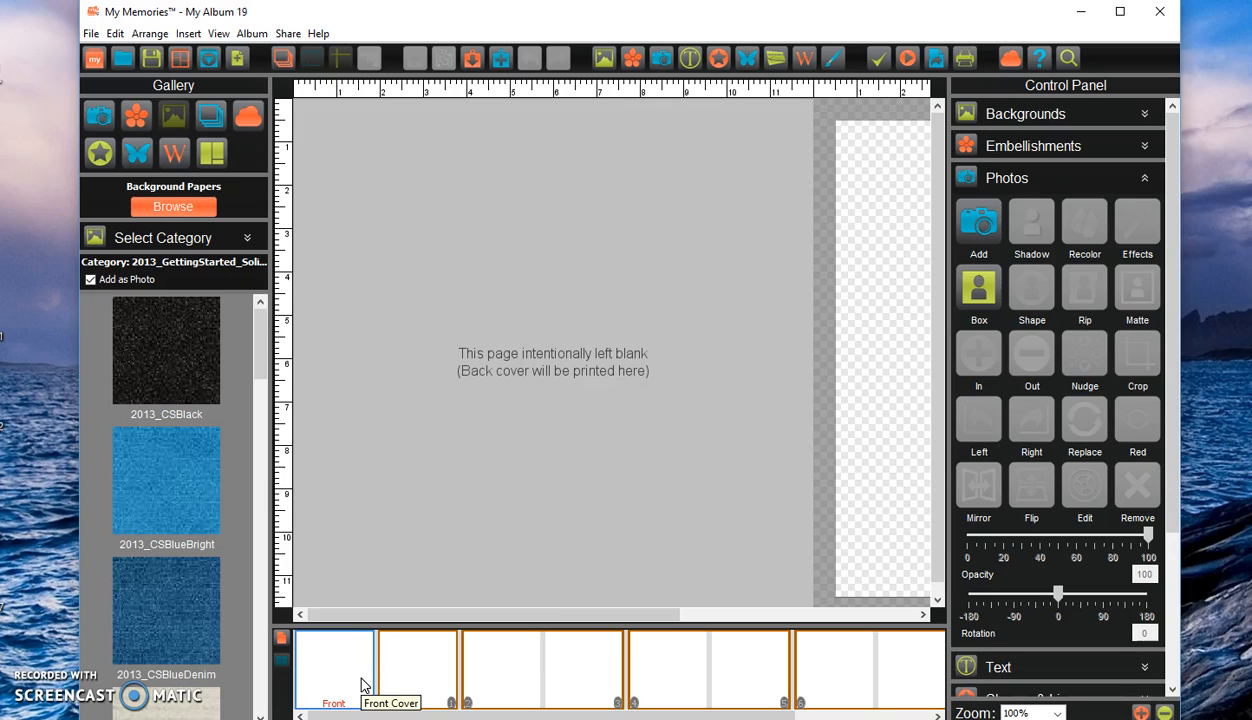
left_click(446, 686)
left_click(495, 688)
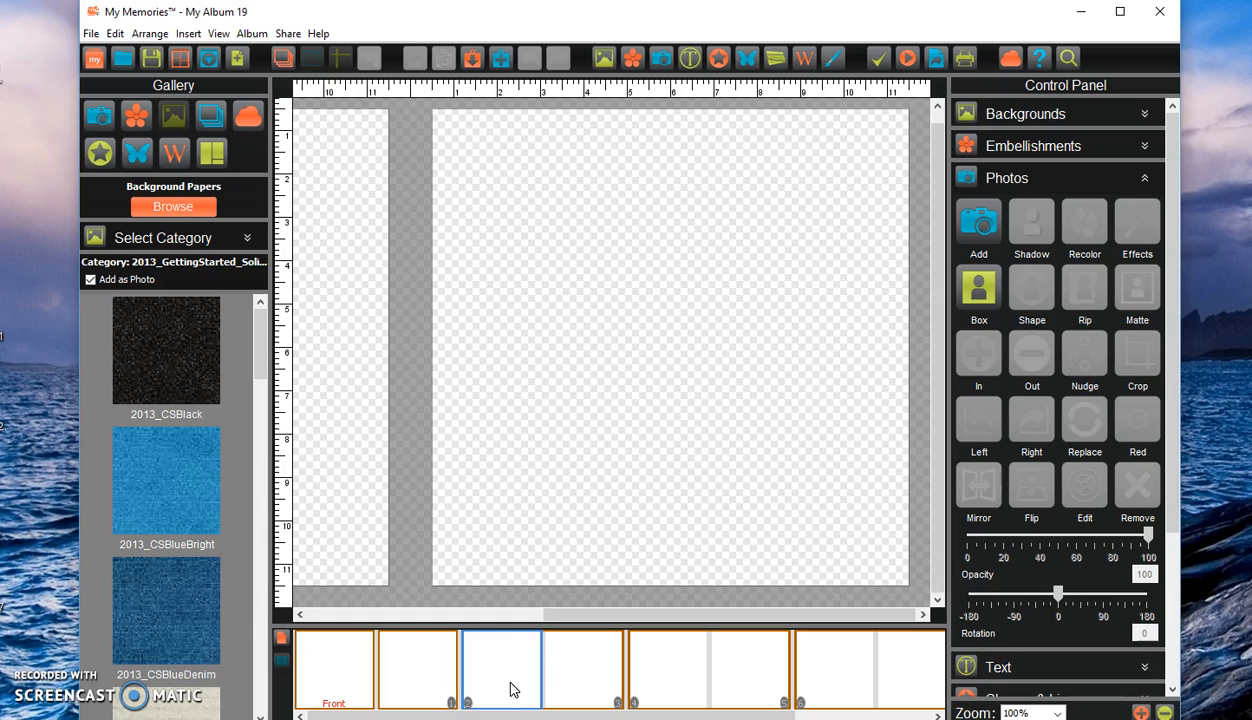
Close the new photobook album without saving or keeping it.
left_click(90, 35)
left_click(122, 149)
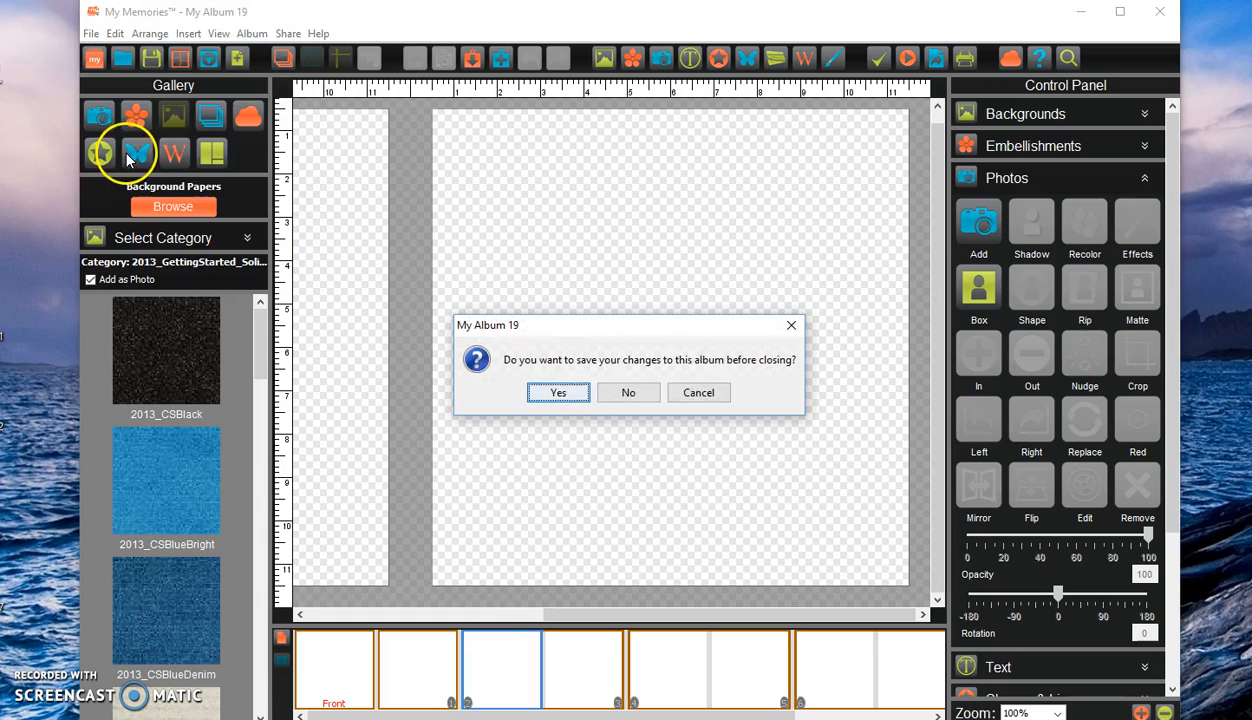
left_click(650, 396)
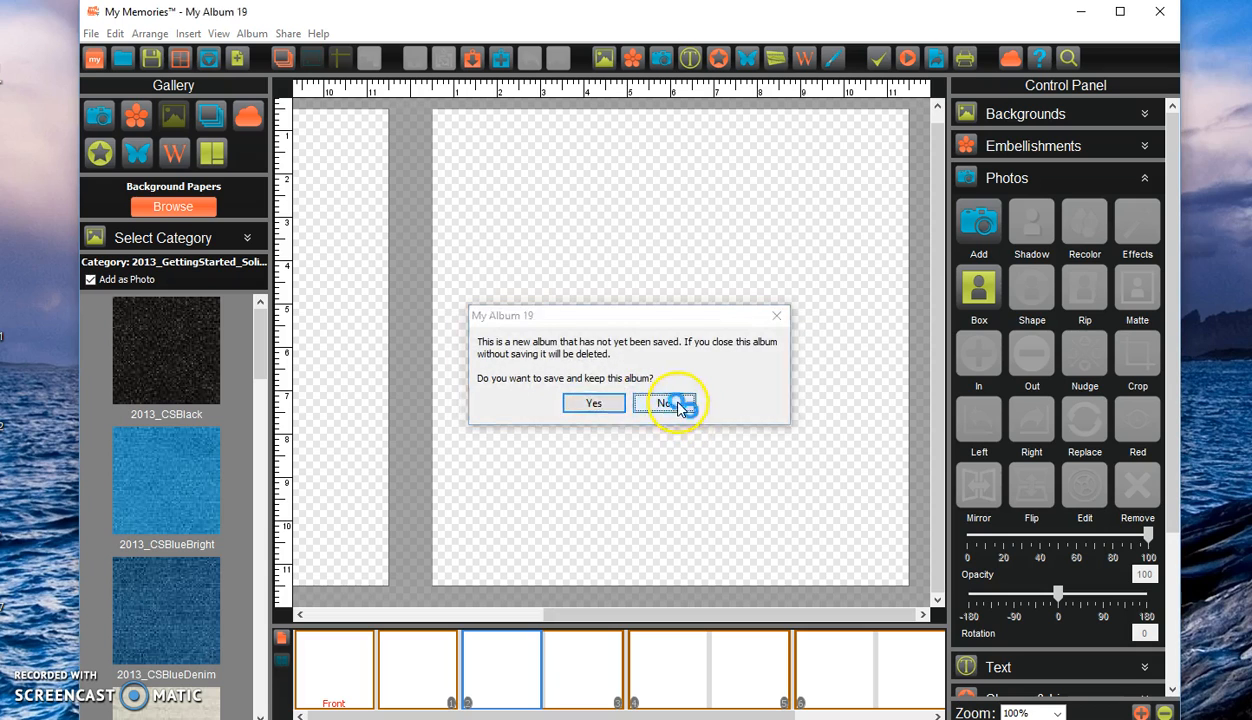
left_click(668, 402)
Create a new custom-size album of 12 by 12 inches with the Square aspect ratio.
left_click(91, 34)
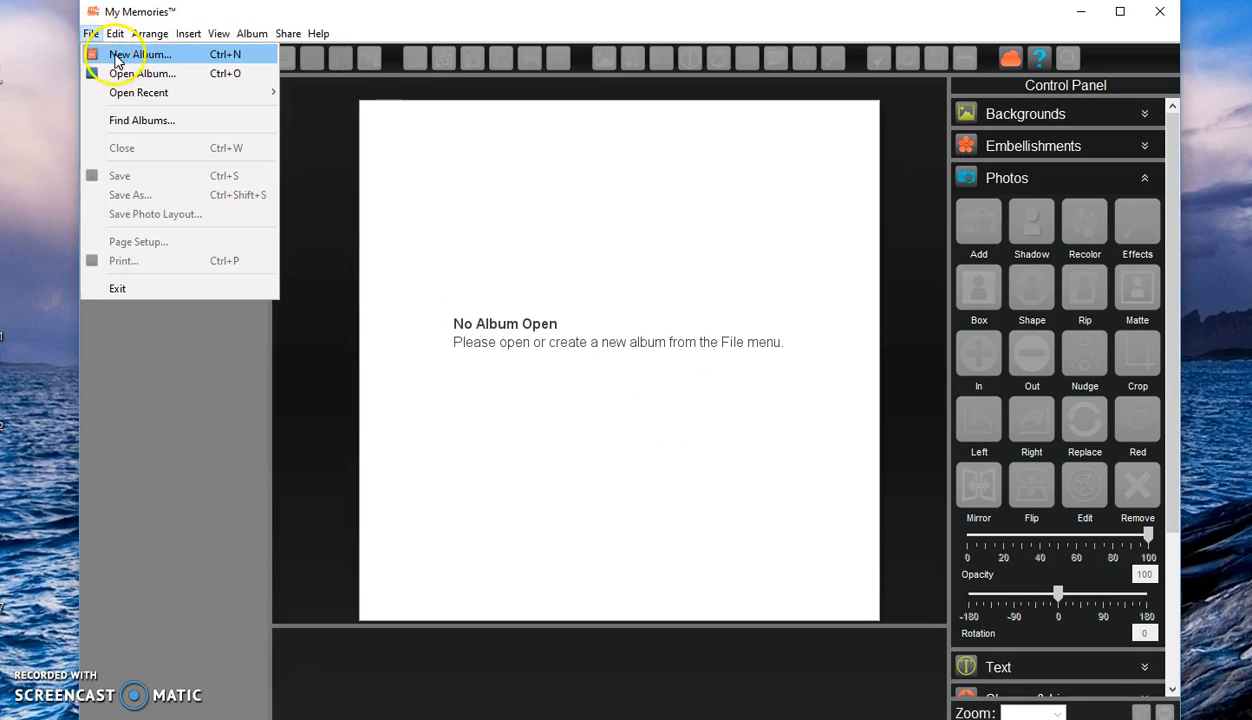
left_click(100, 50)
left_click(610, 333)
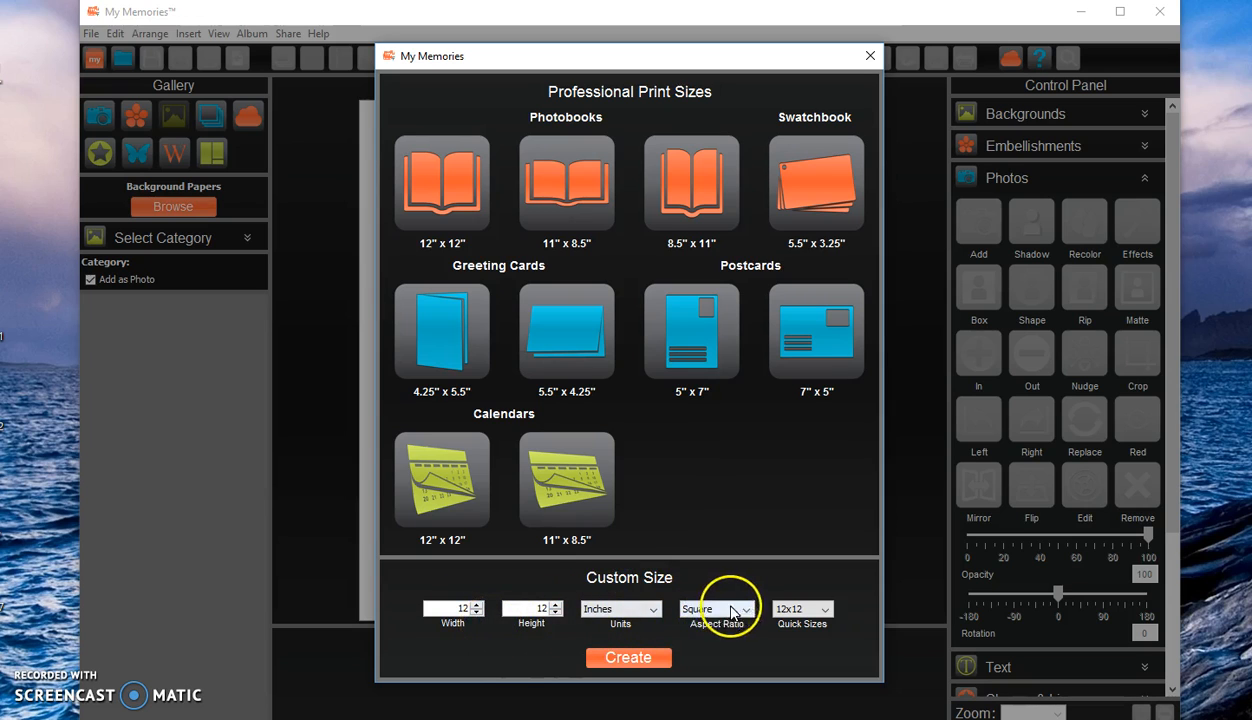
left_click(652, 610)
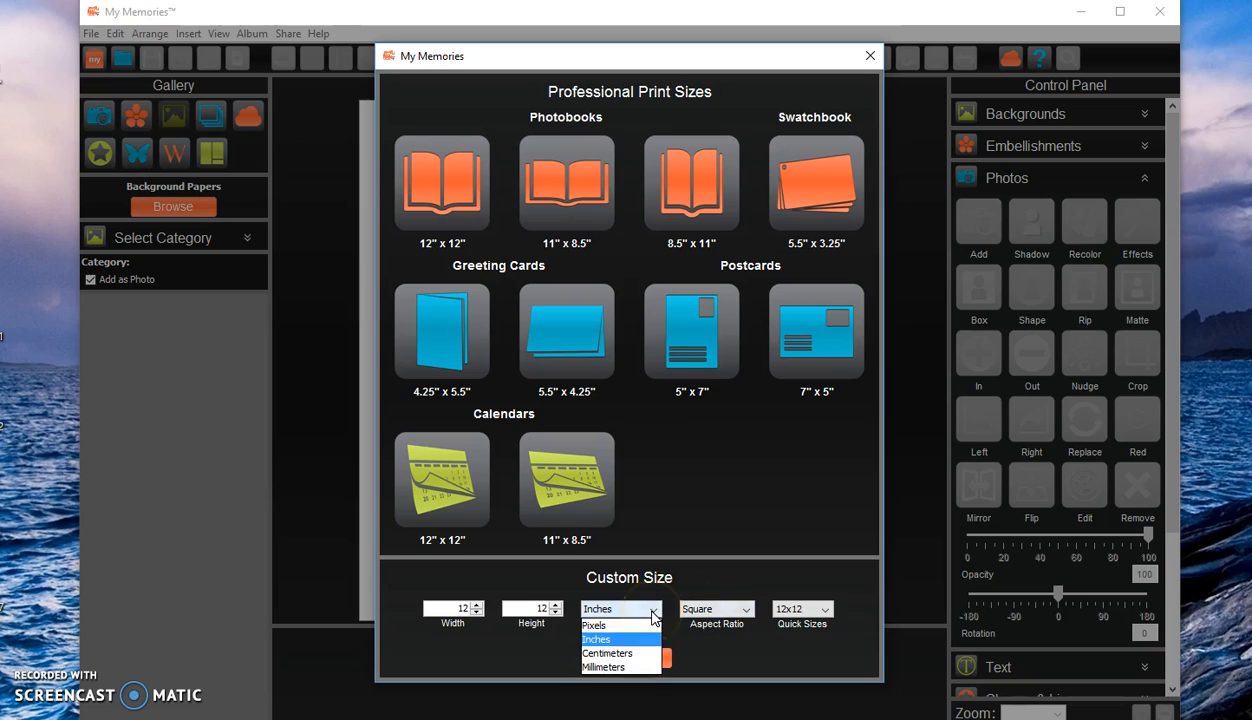
left_click(595, 640)
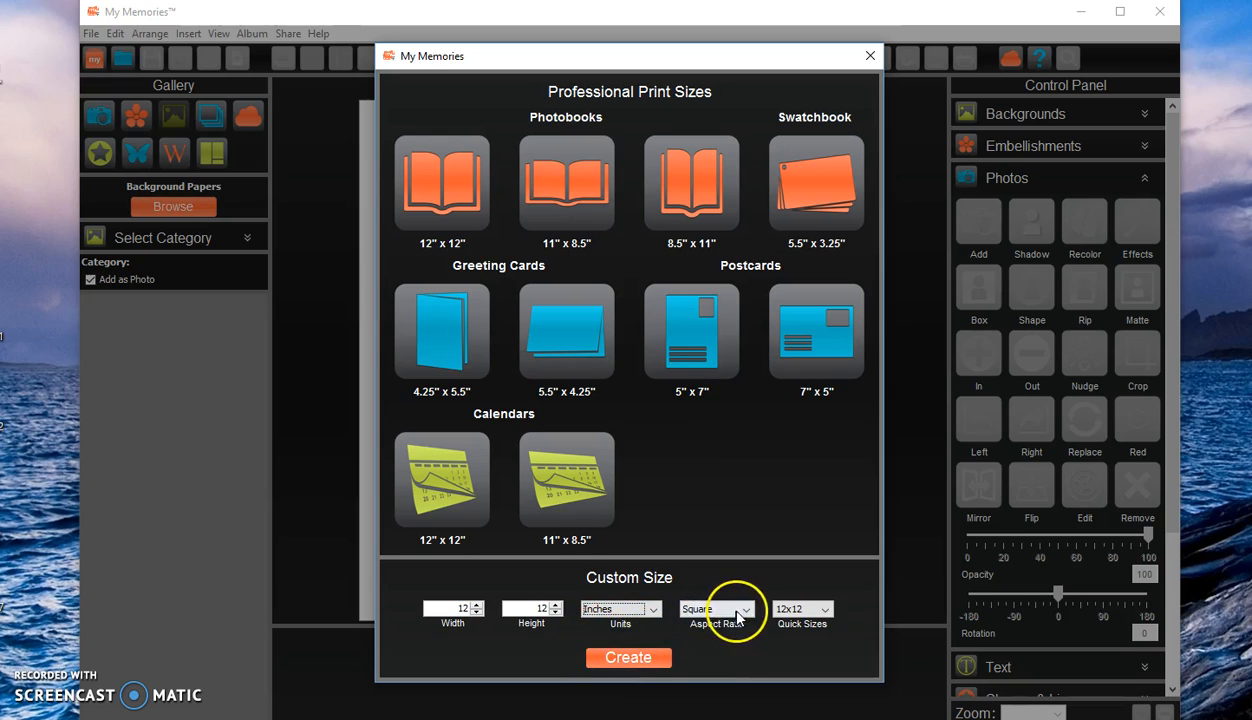
left_click(746, 610)
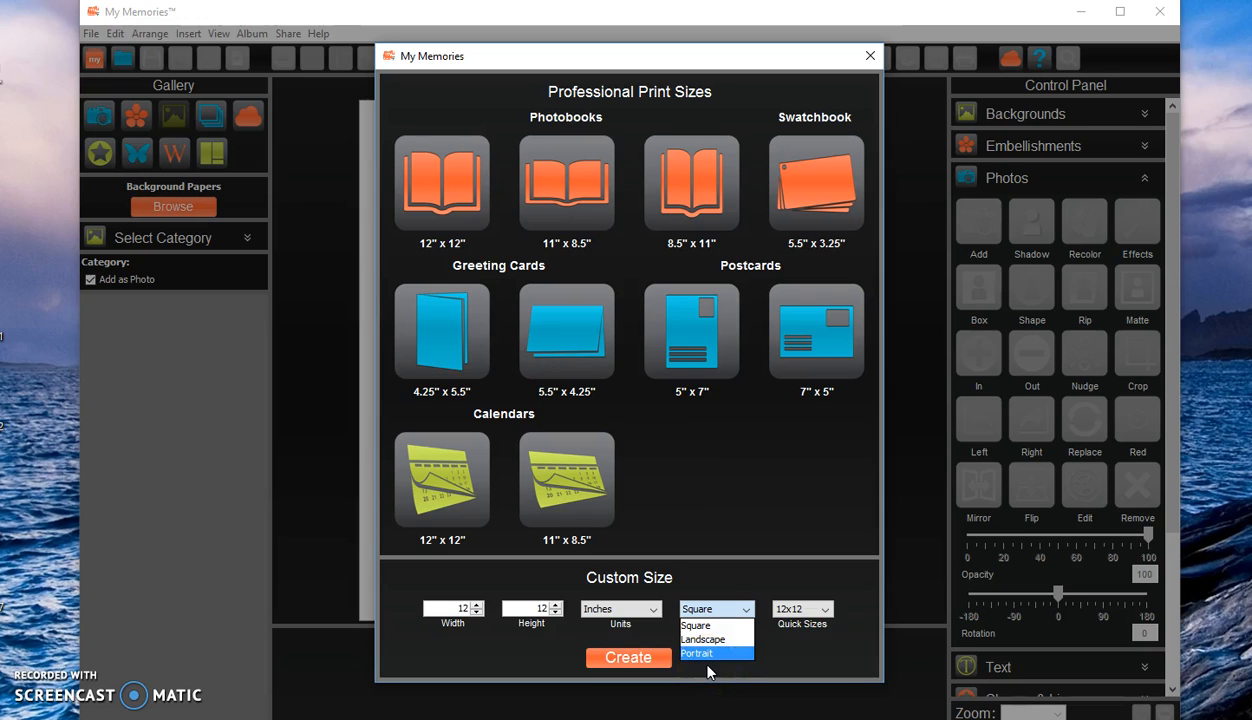
left_click(697, 625)
left_click(825, 610)
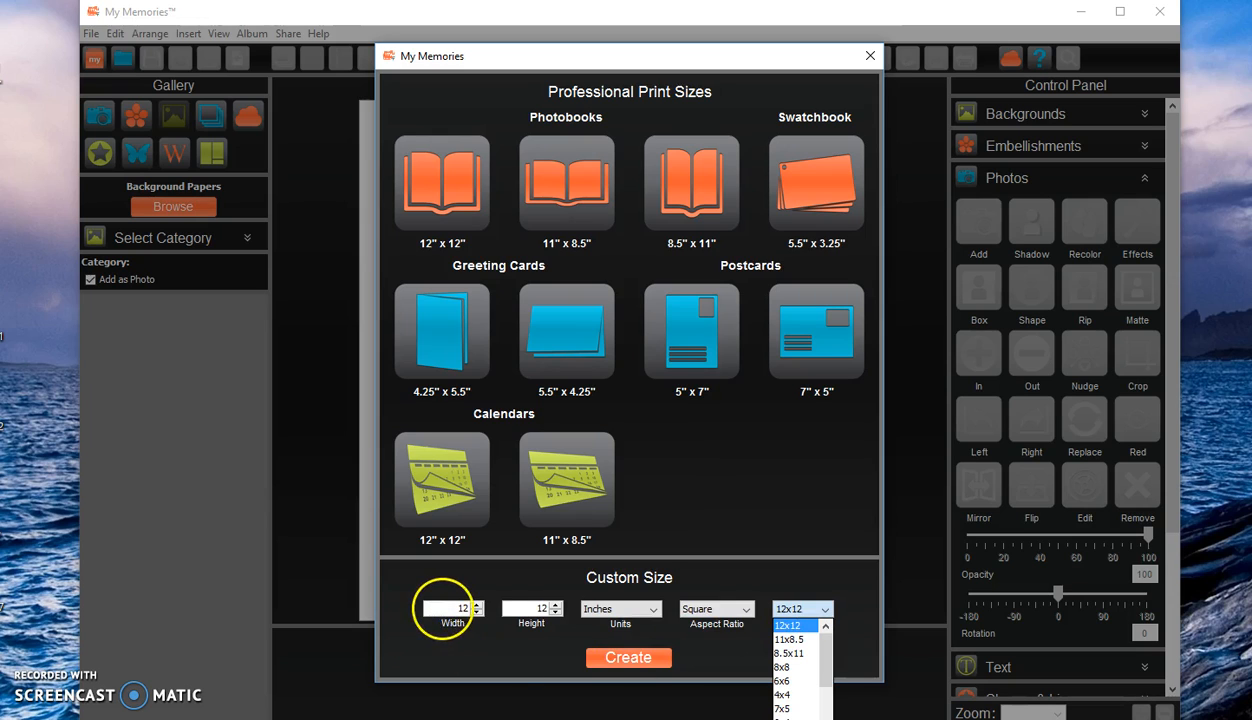
left_click(441, 609)
left_click(625, 658)
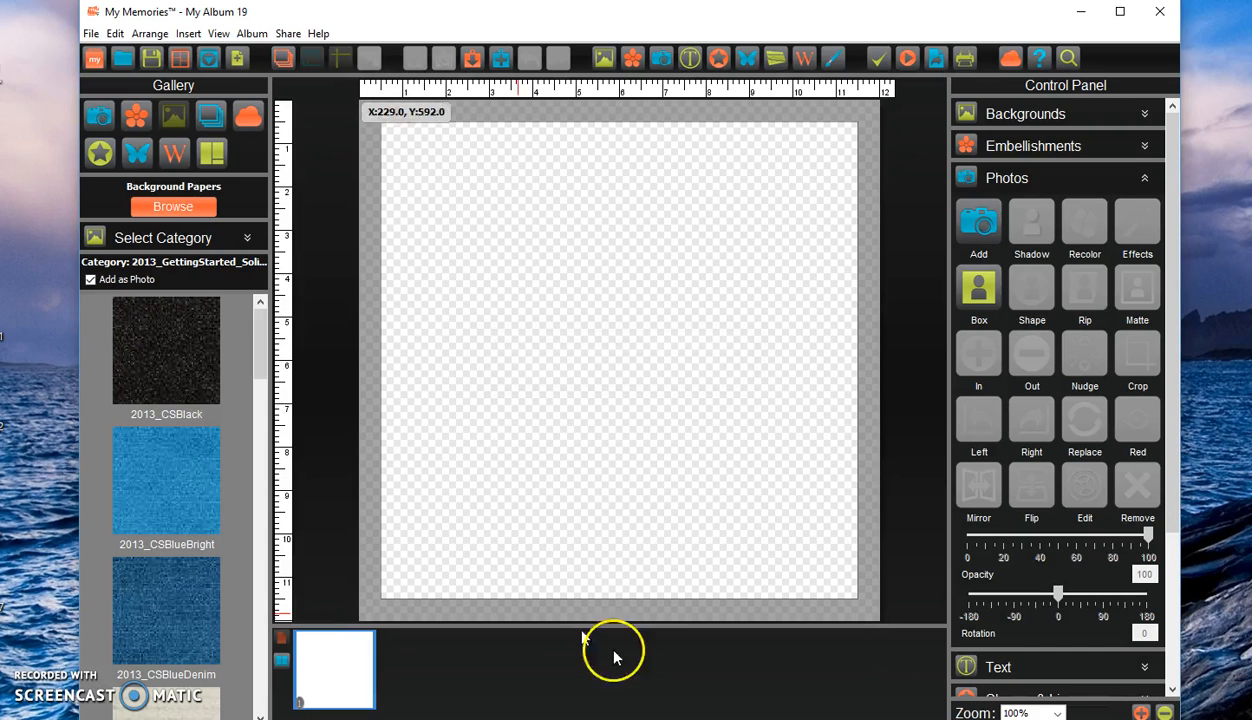
Open the recent album TutorialPage, discarding the unsaved custom-size album.
left_click(91, 33)
mouse_move(104, 95)
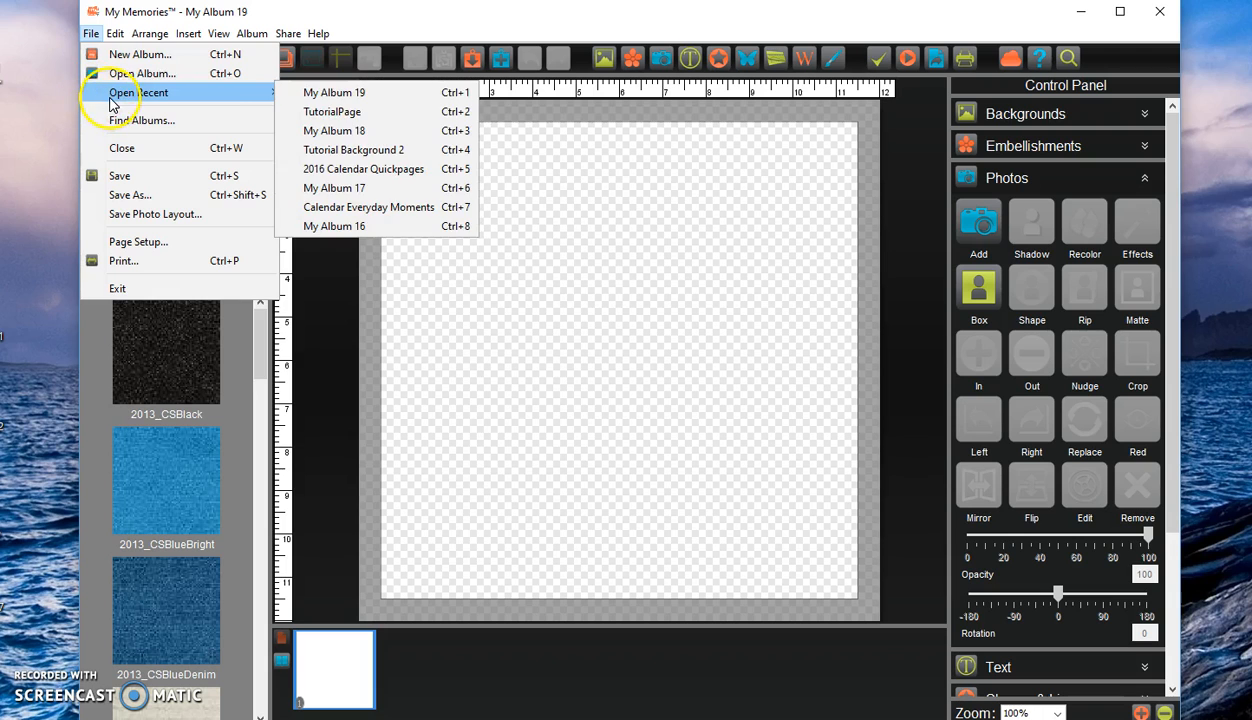
left_click(316, 112)
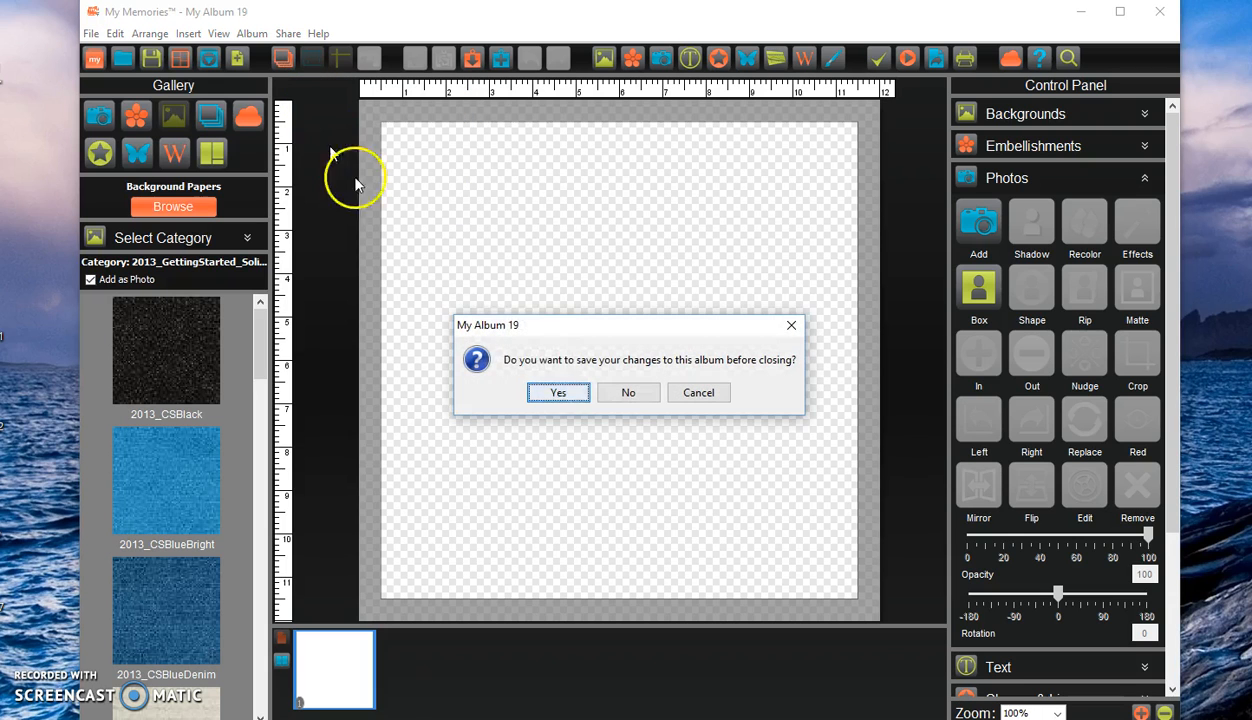
left_click(629, 396)
left_click(682, 405)
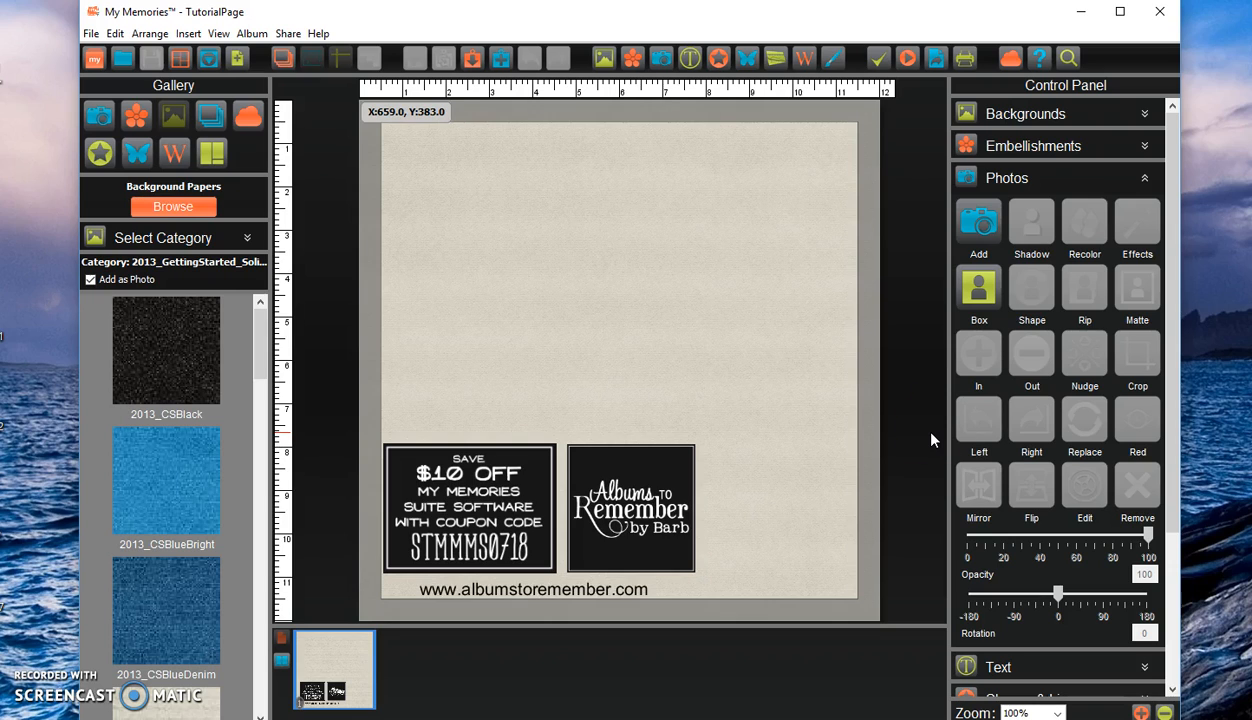
Collapse the Photos controls and look through the gallery's photos, embellishments and background papers, including the folder browser.
left_click(1143, 176)
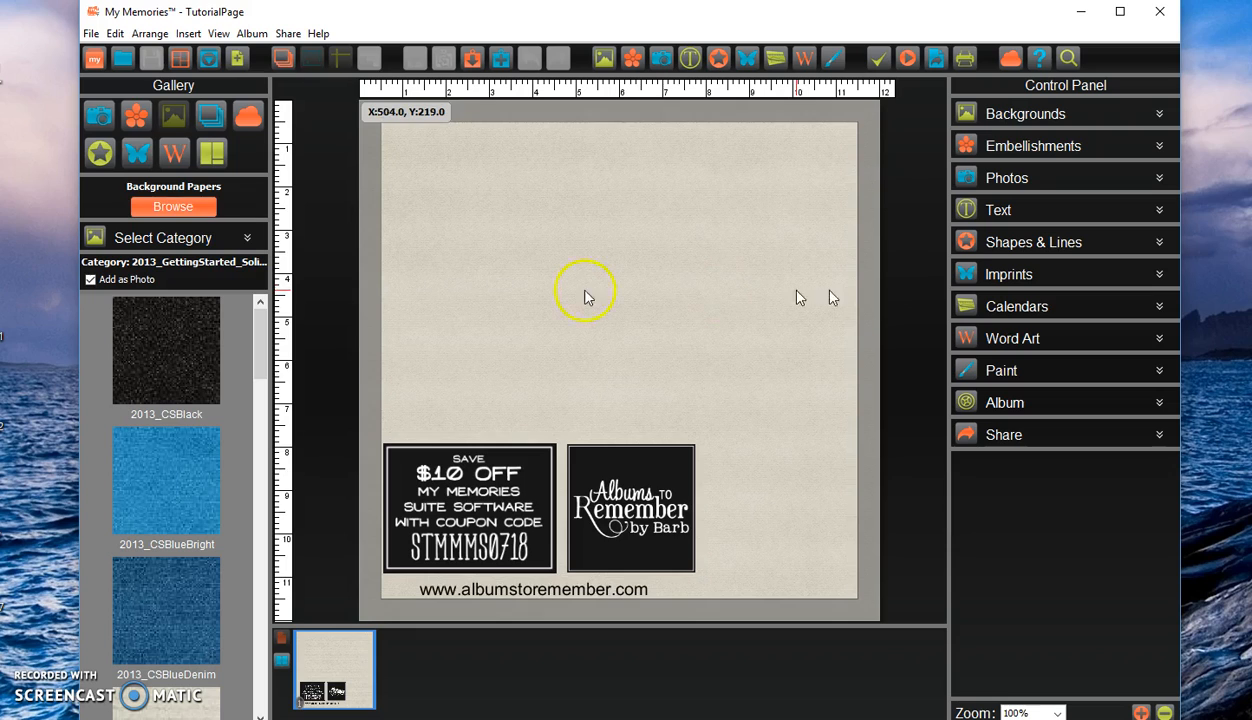
left_click(102, 116)
left_click(135, 118)
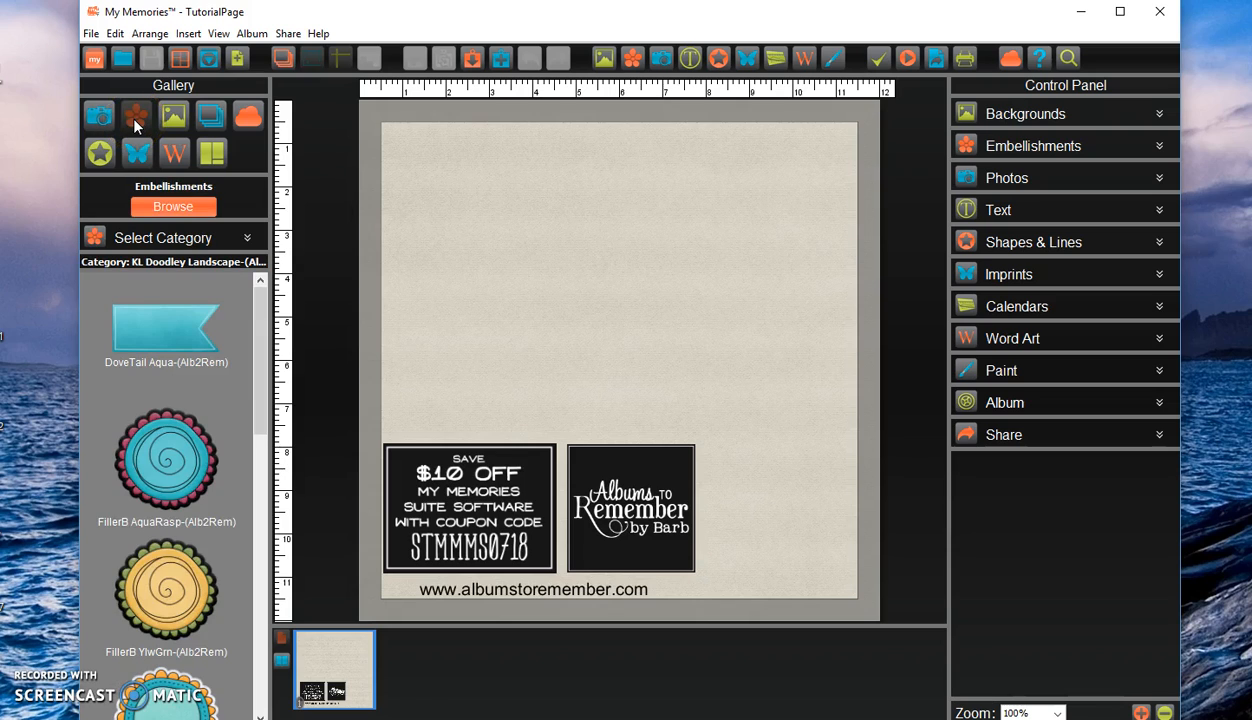
left_click(172, 118)
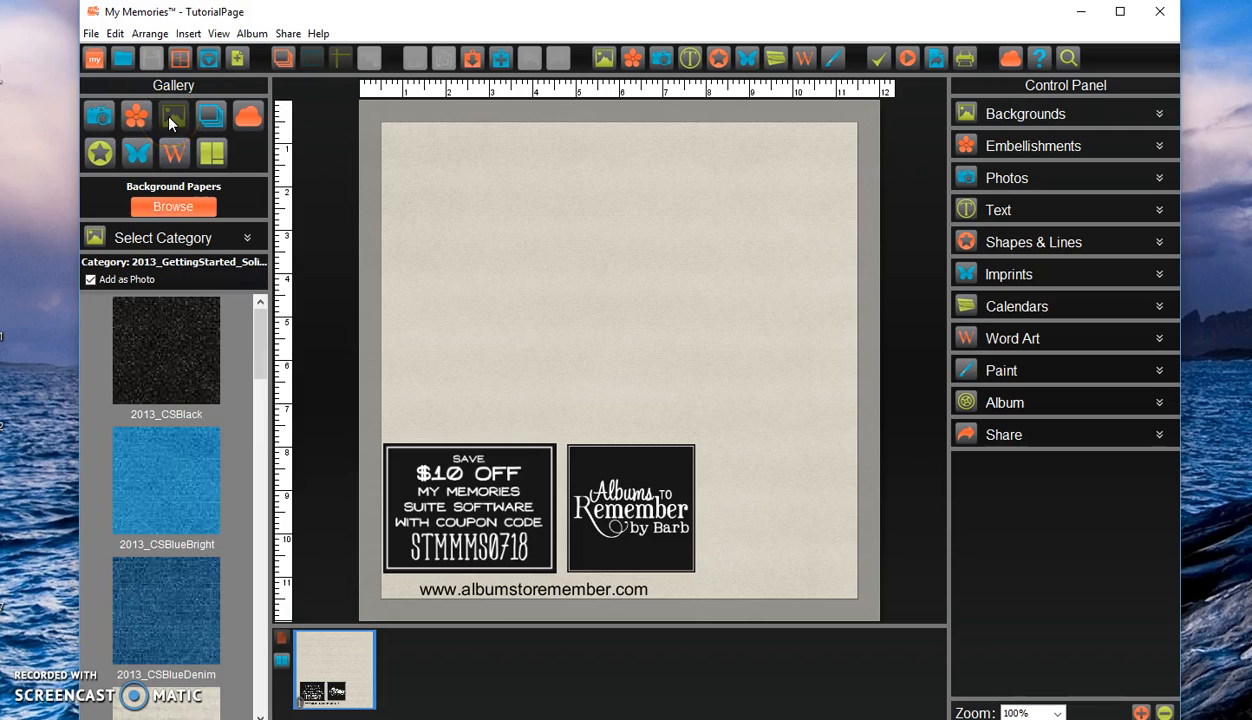
left_click(180, 209)
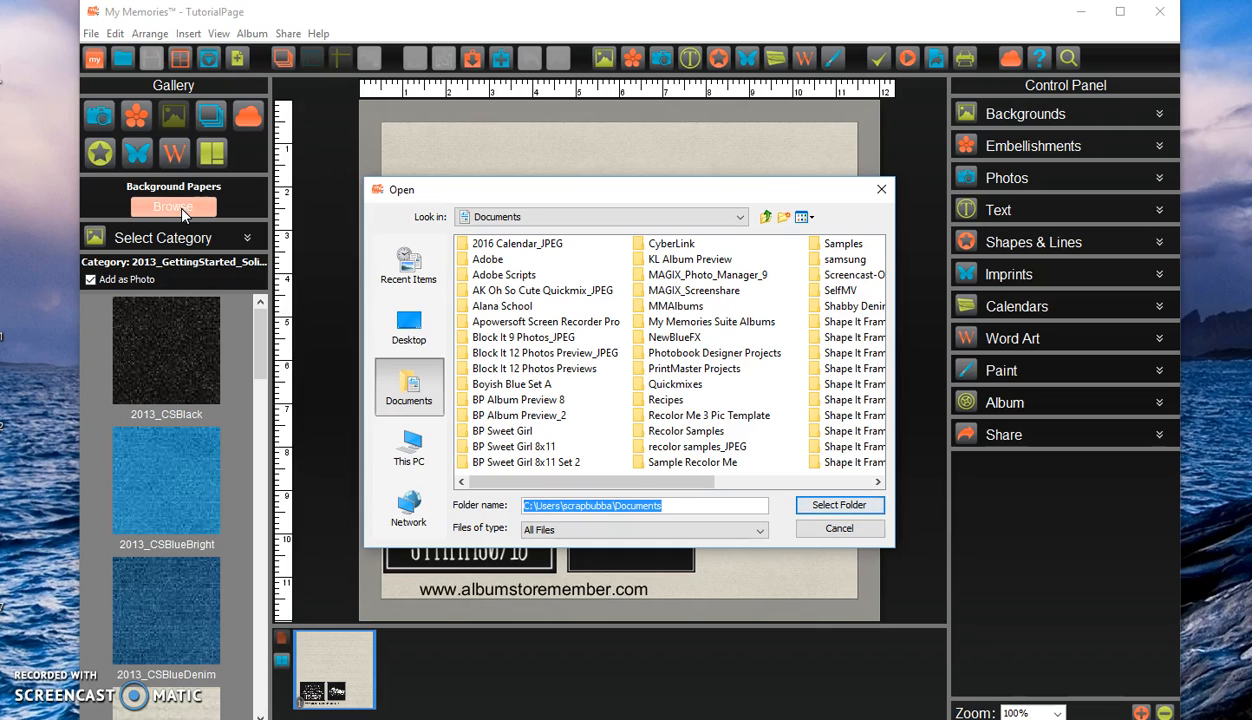
left_click(862, 530)
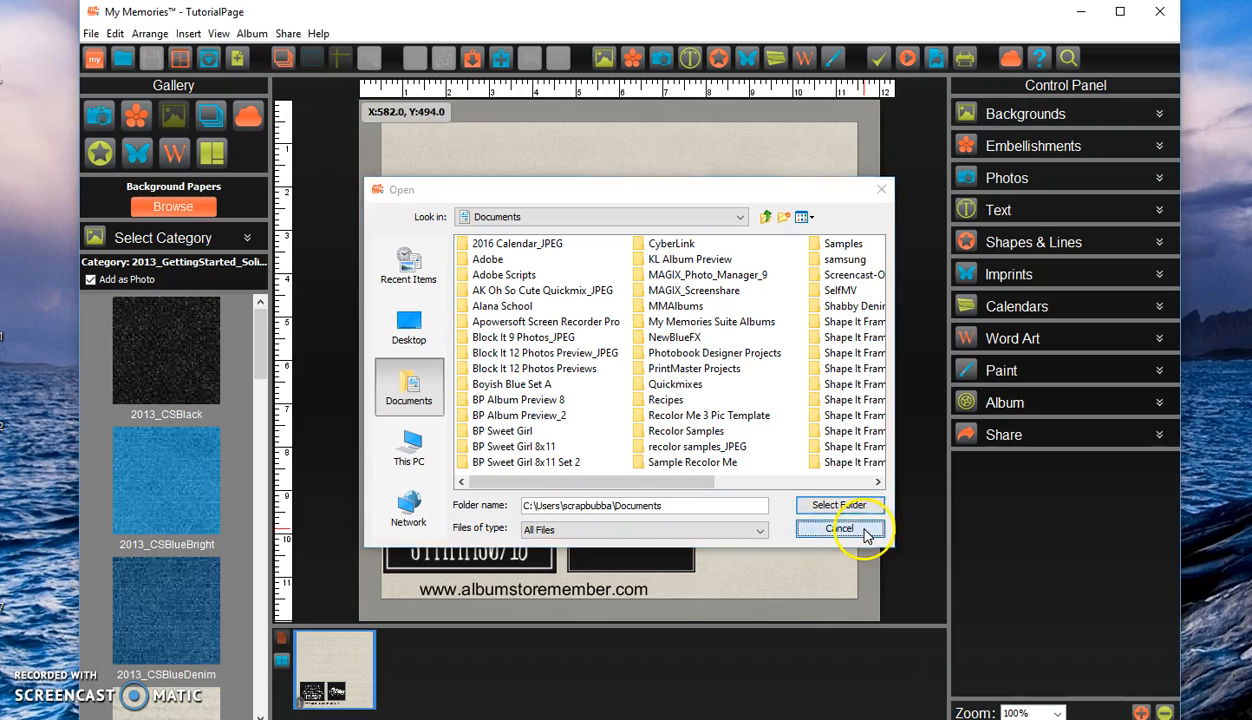
Apply the 2013_CSBlueBright paper as the page background, with Add as Photo turned off.
left_click(91, 279)
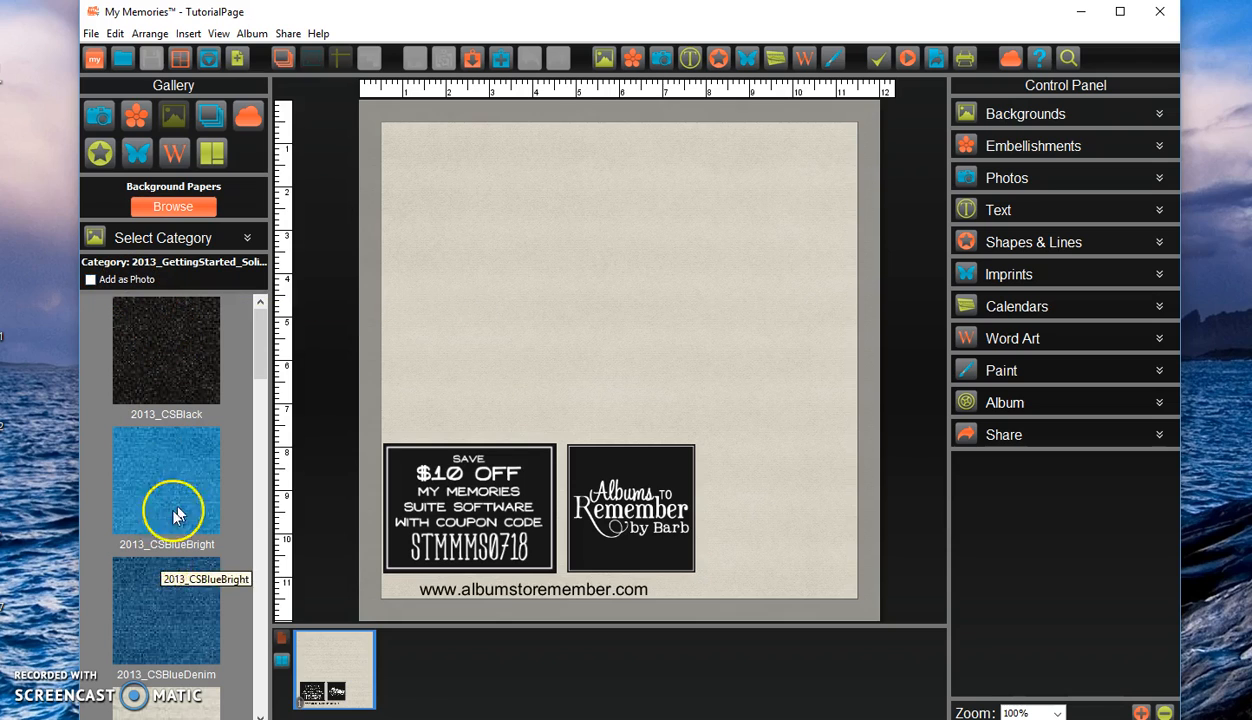
left_click_drag(157, 480, 762, 314)
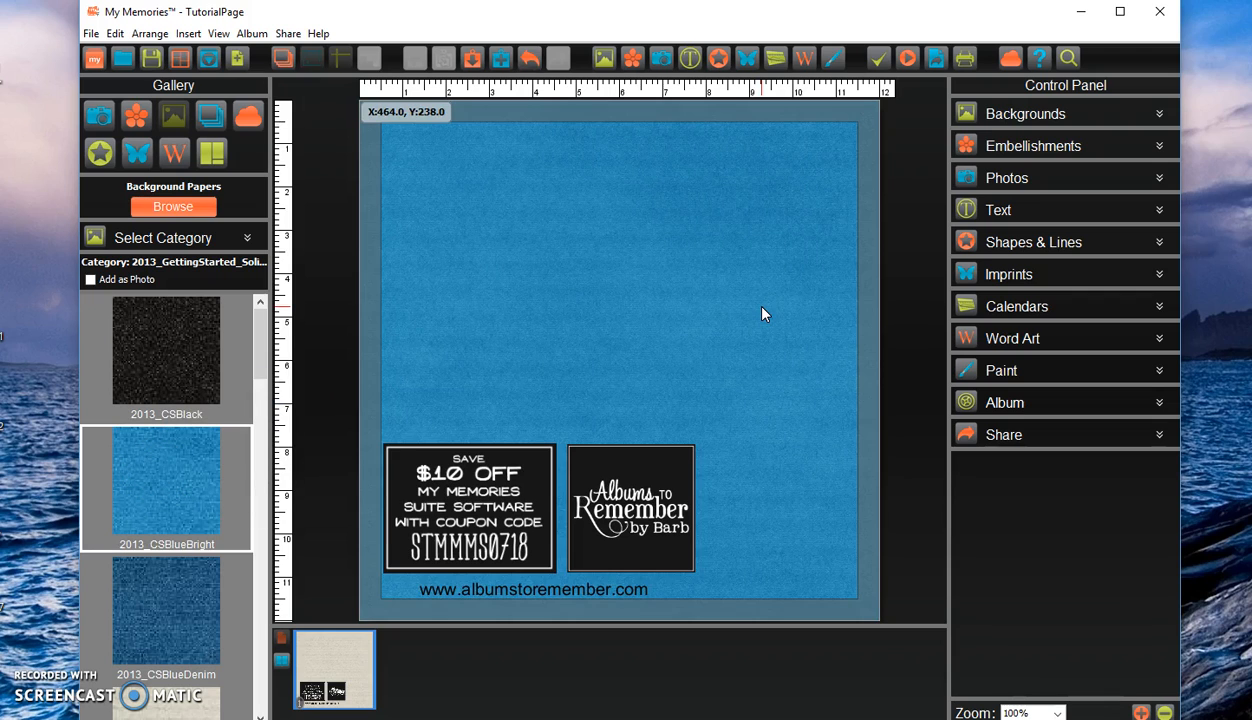
Turn on Add as Photo and place the 2013_CSBlueDenim paper as a small square in the page's upper right area.
left_click(90, 280)
left_click(151, 610)
left_click_drag(151, 612, 762, 207)
left_click_drag(697, 272, 682, 285)
left_click_drag(780, 260, 777, 271)
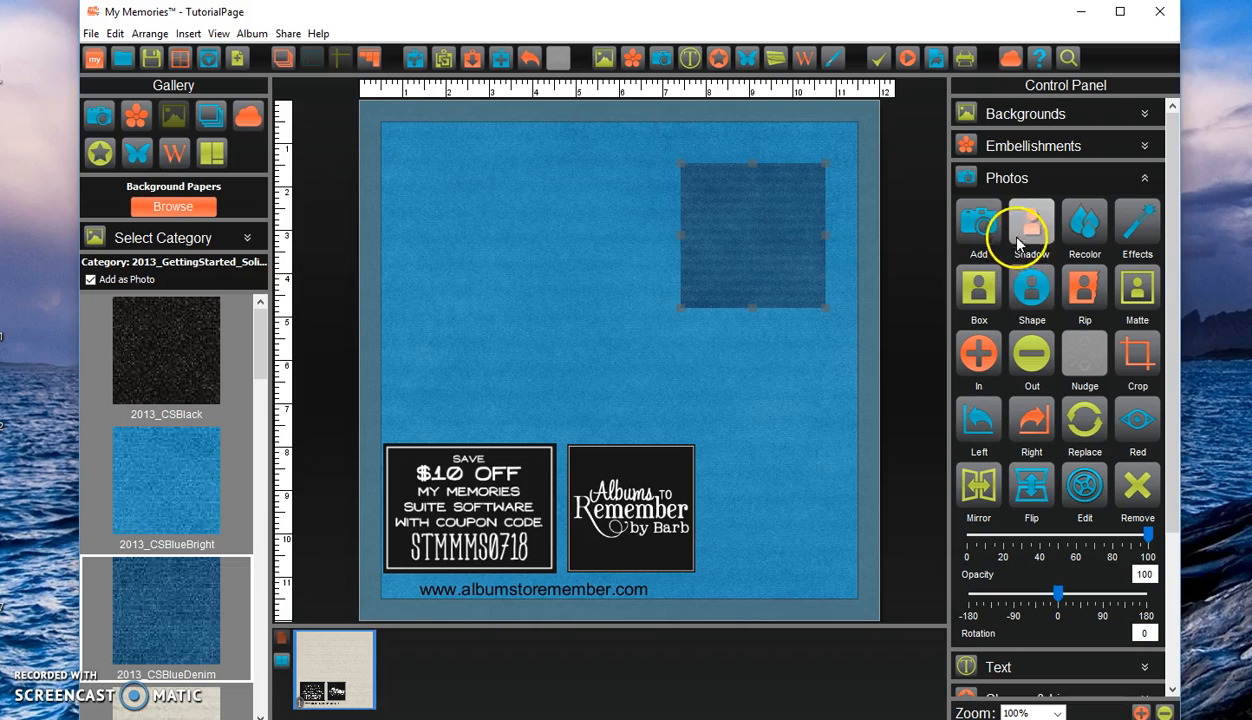
Apply the Circle/Oval photo shape to the denim paper square, and delete it from the page after moving it slightly left.
left_click(1026, 290)
left_click(563, 240)
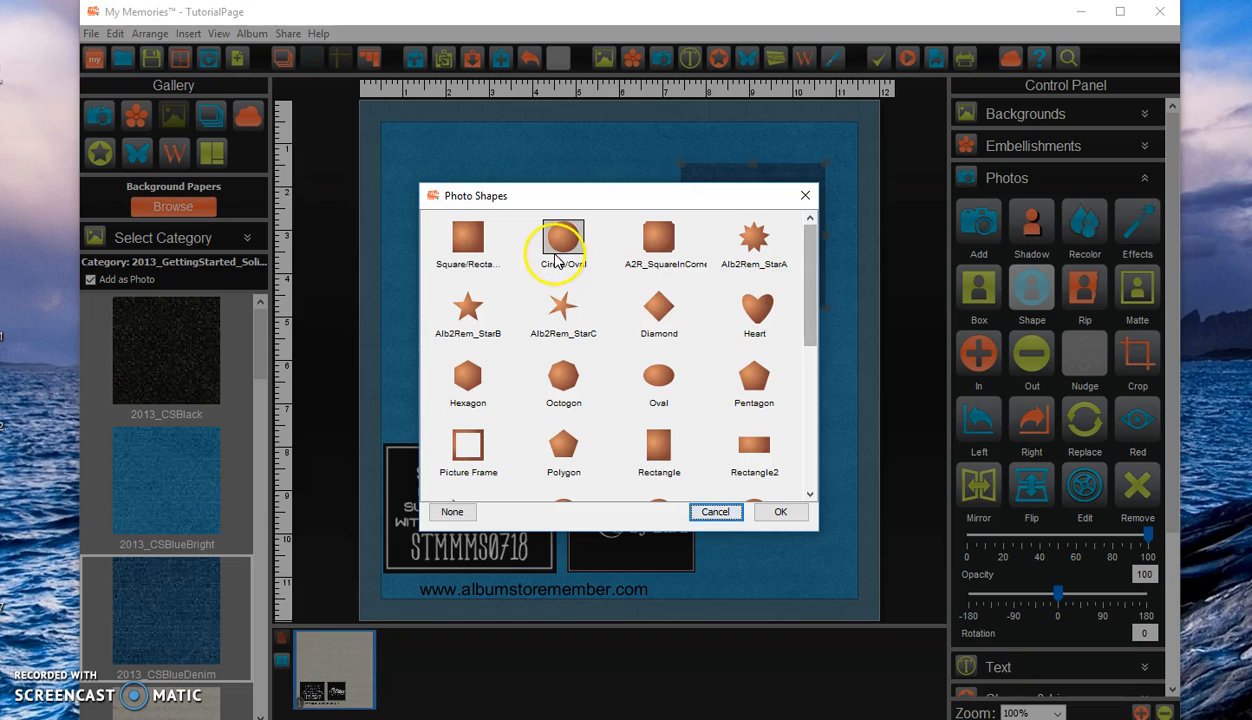
left_click(780, 512)
left_click_drag(760, 257, 718, 258)
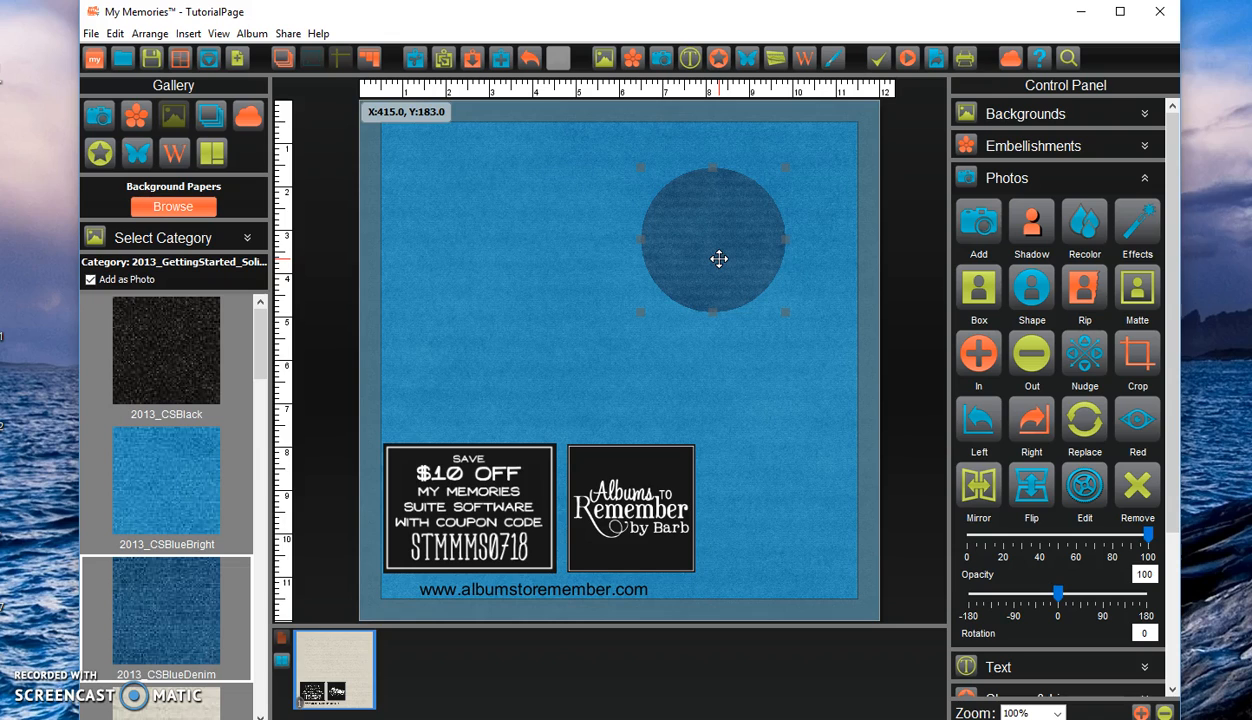
key("Delete")
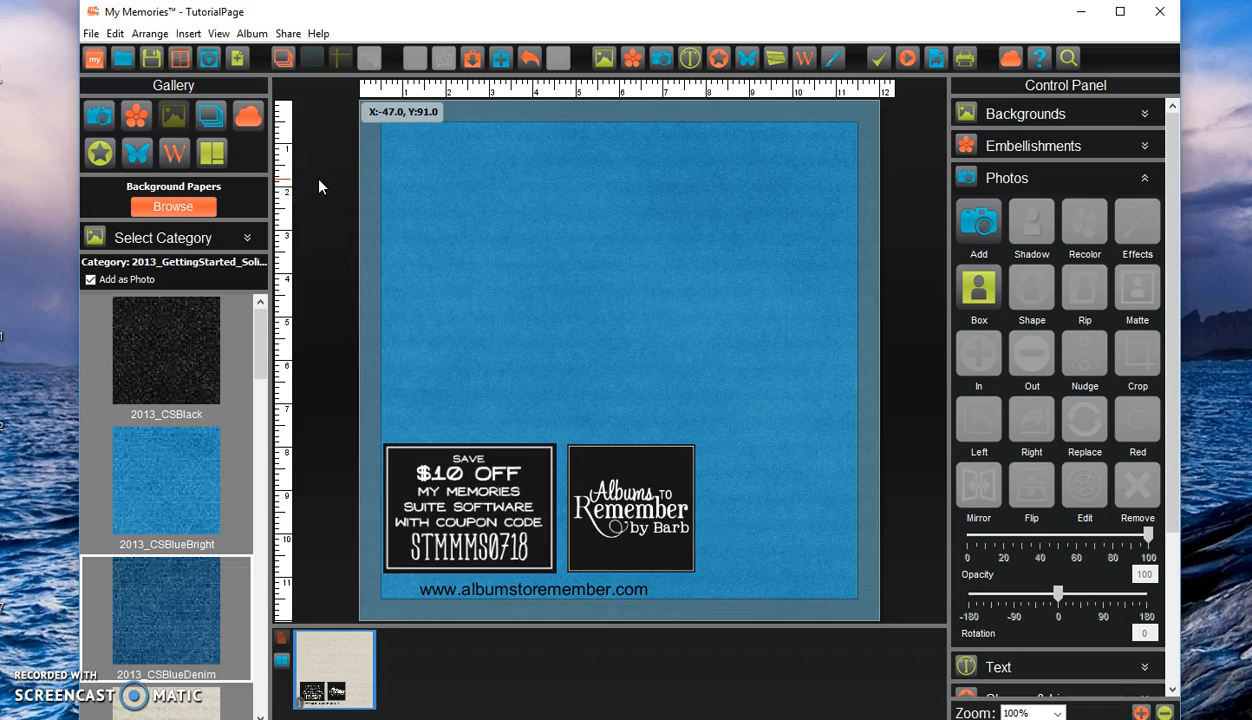
Hide the toolbar, control panel, page thumbnails and gallery so that only the page canvas is displayed.
left_click(219, 35)
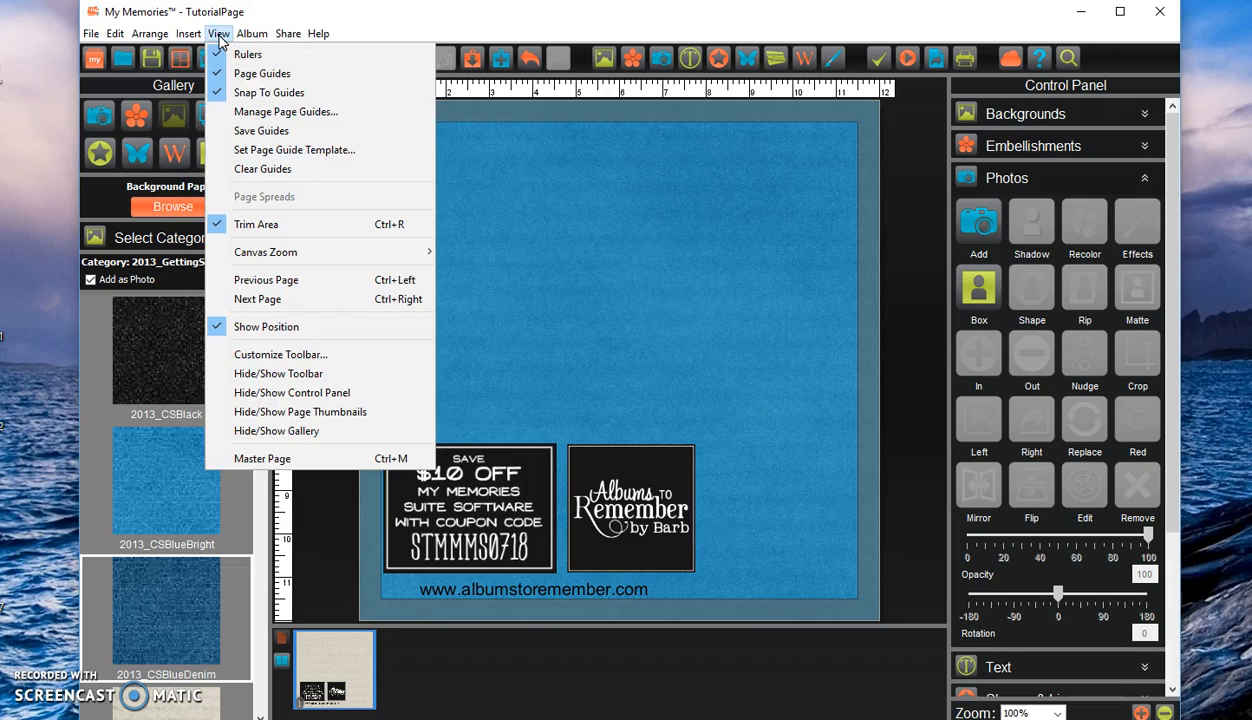
left_click(295, 375)
left_click(220, 36)
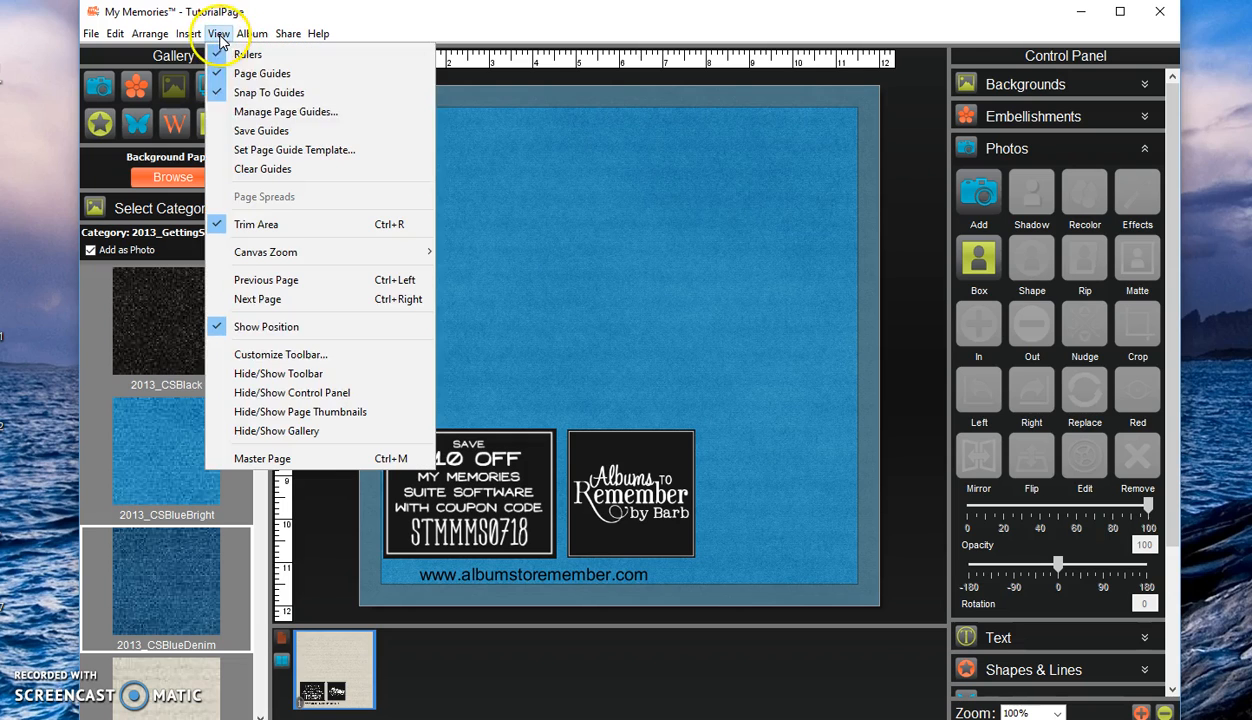
left_click(292, 392)
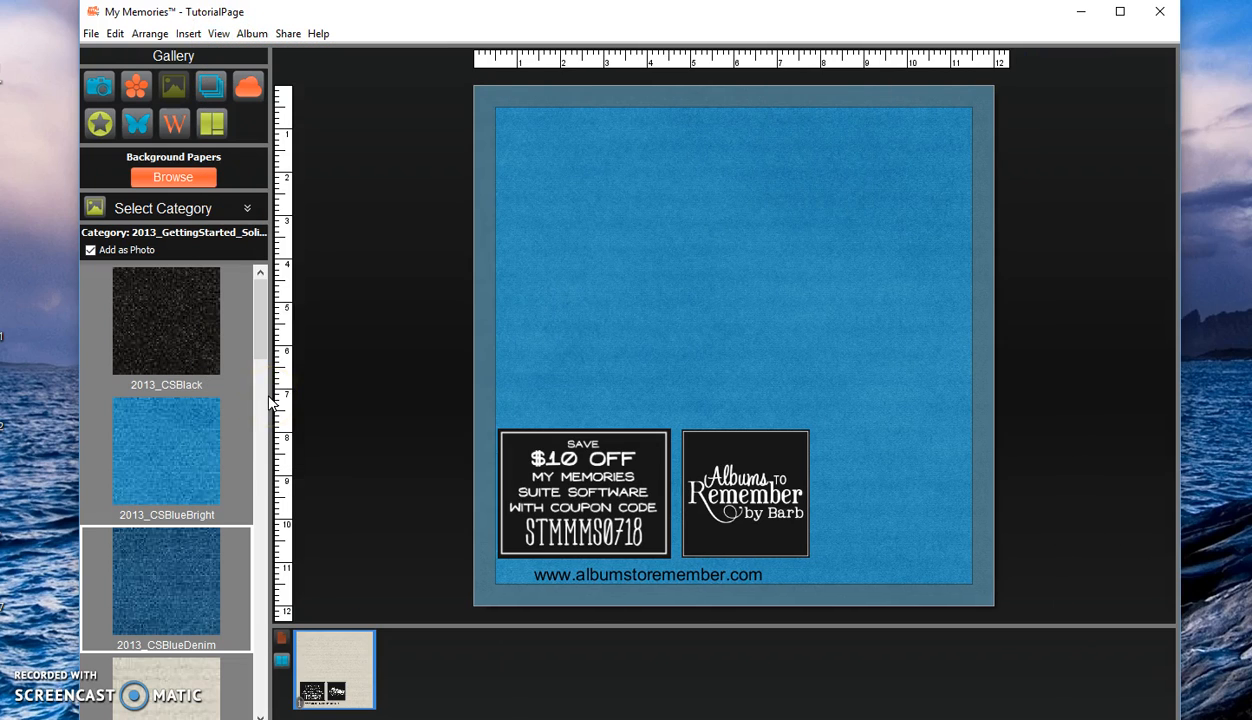
left_click(220, 36)
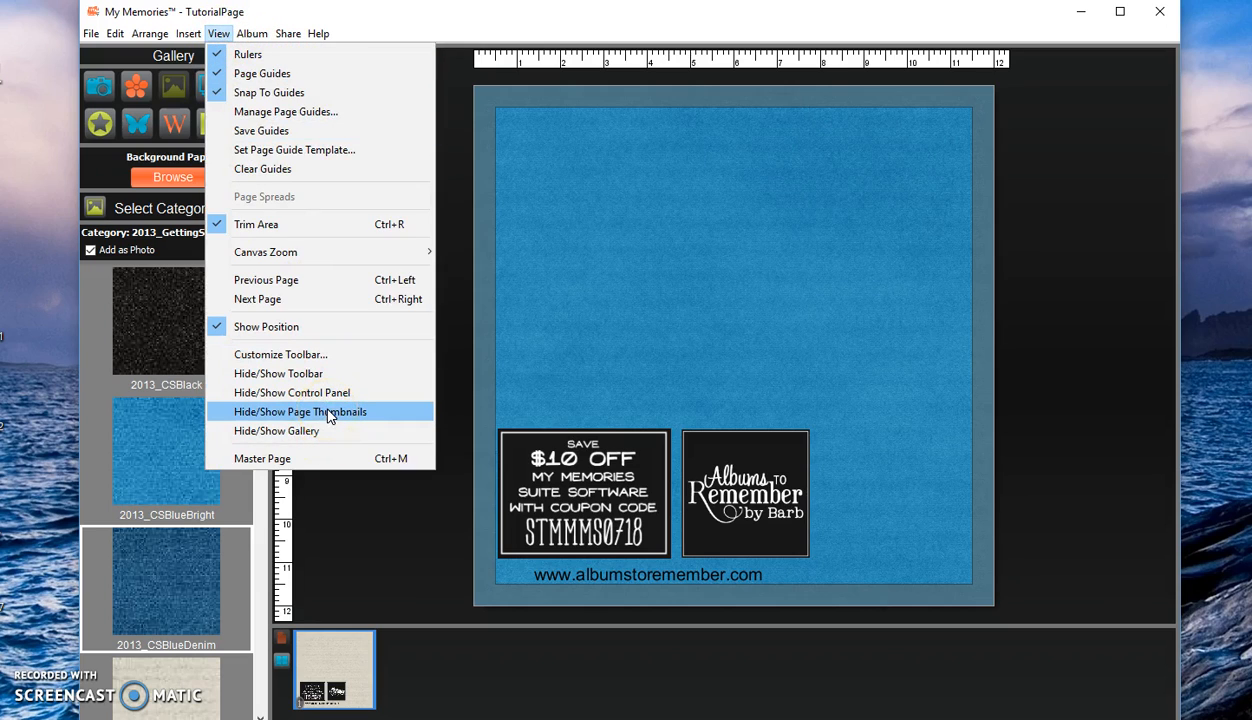
left_click(330, 416)
left_click(220, 34)
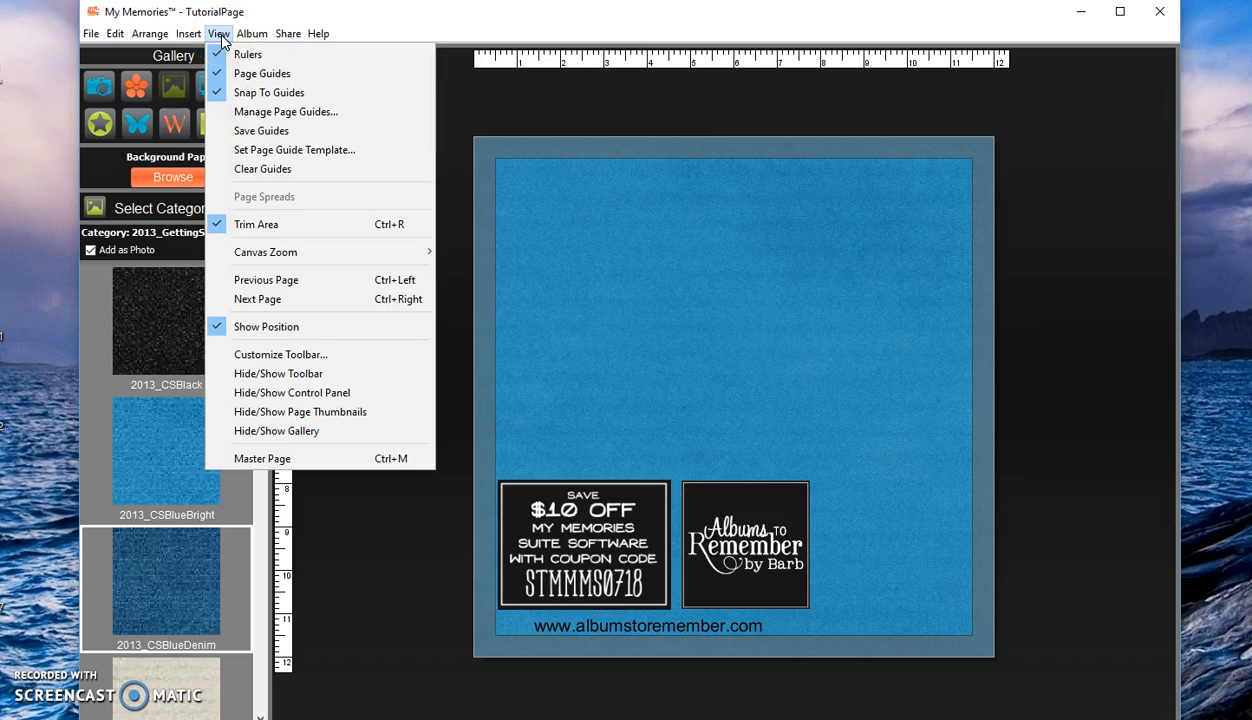
left_click(307, 434)
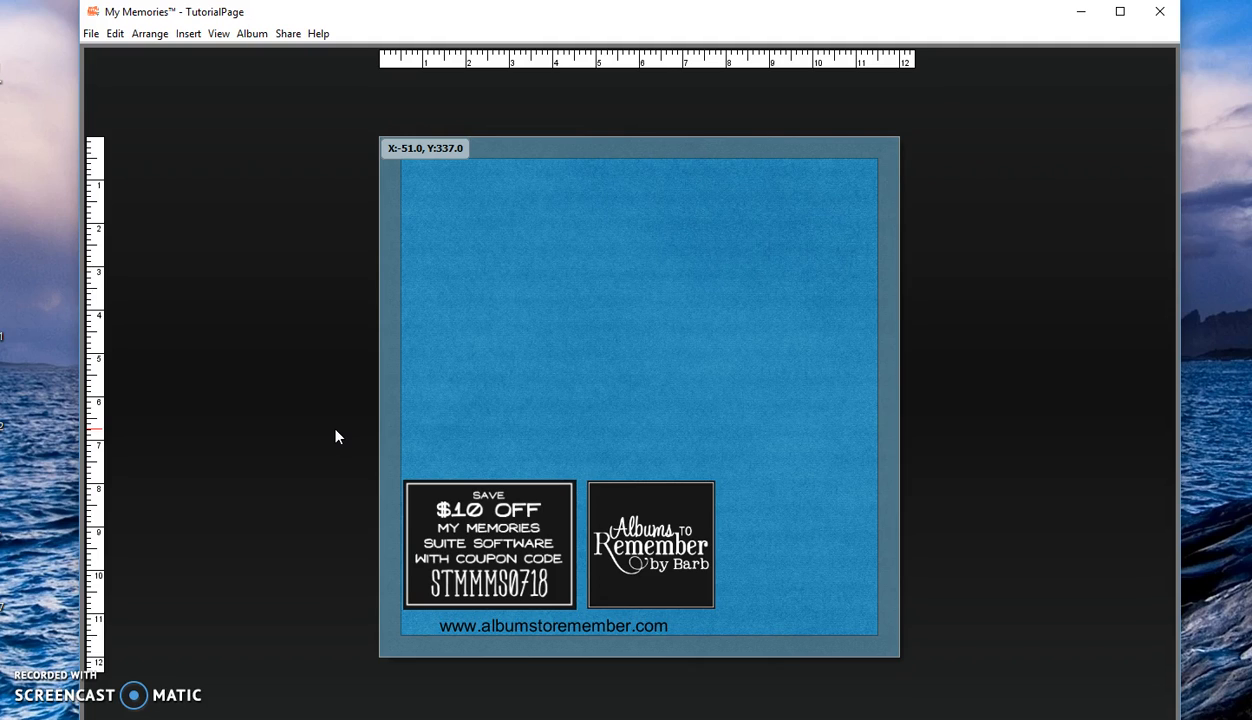
Show the control panel and the page thumbnails again.
left_click(219, 34)
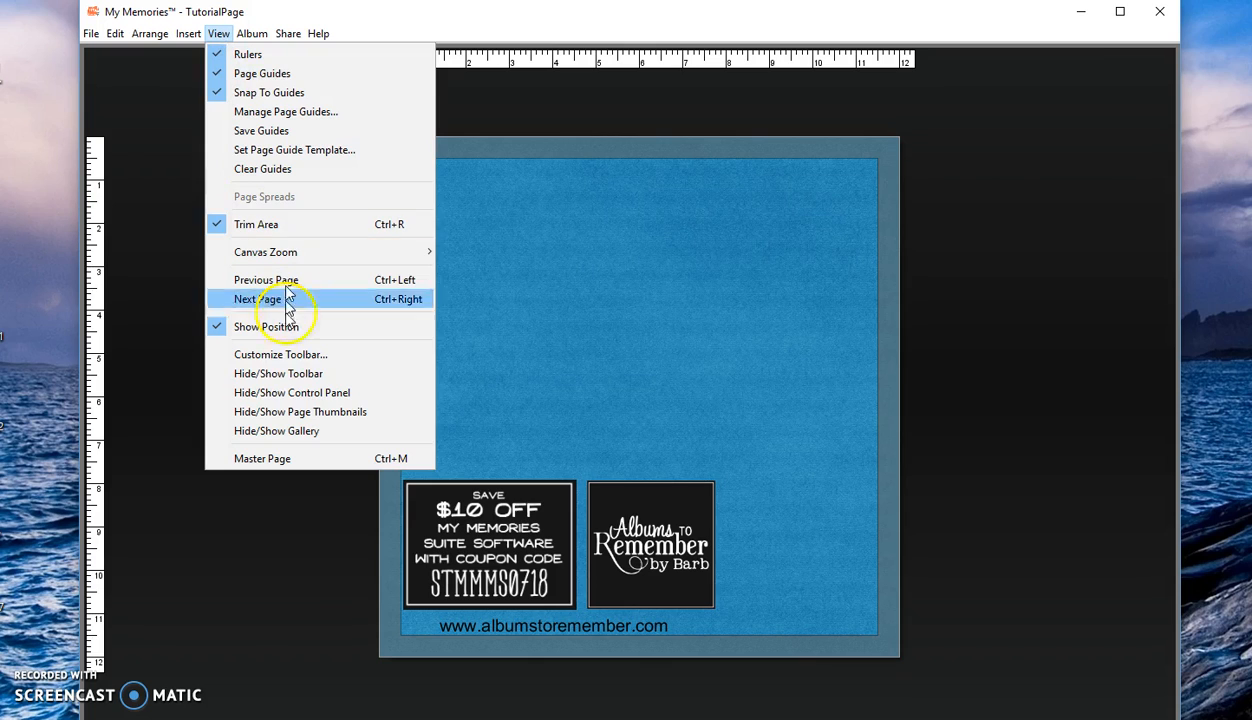
left_click(297, 397)
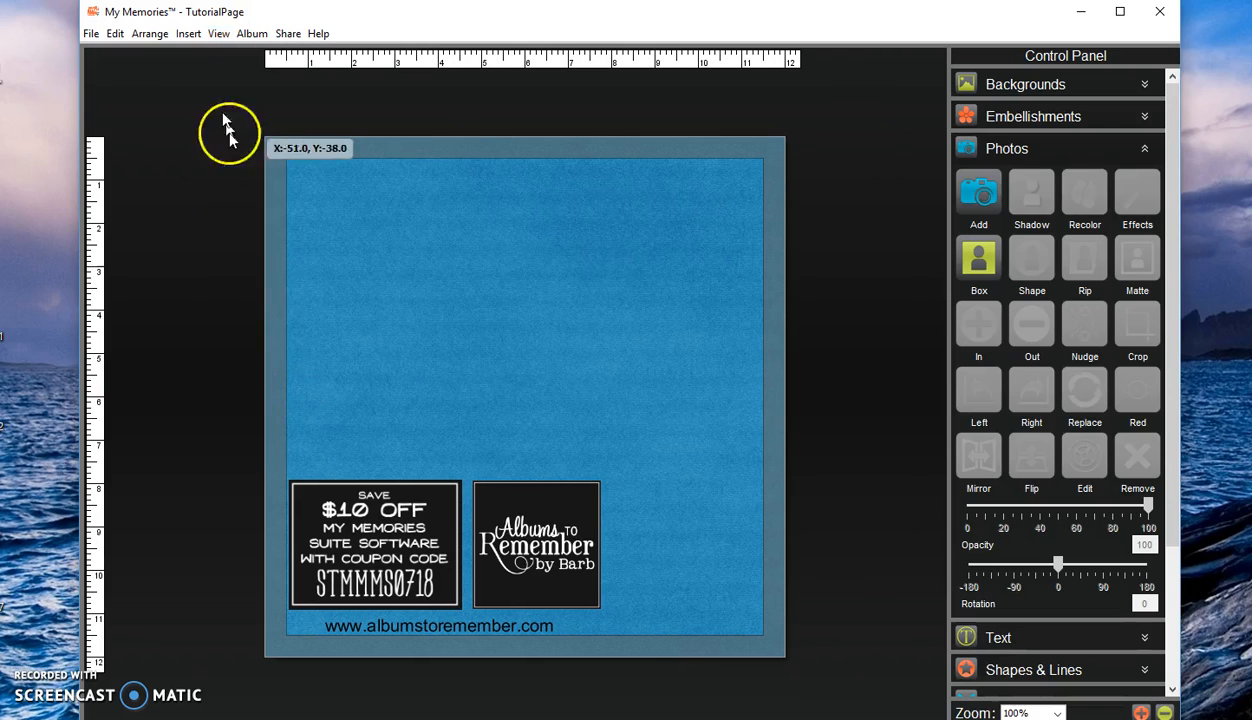
left_click(217, 34)
left_click(275, 412)
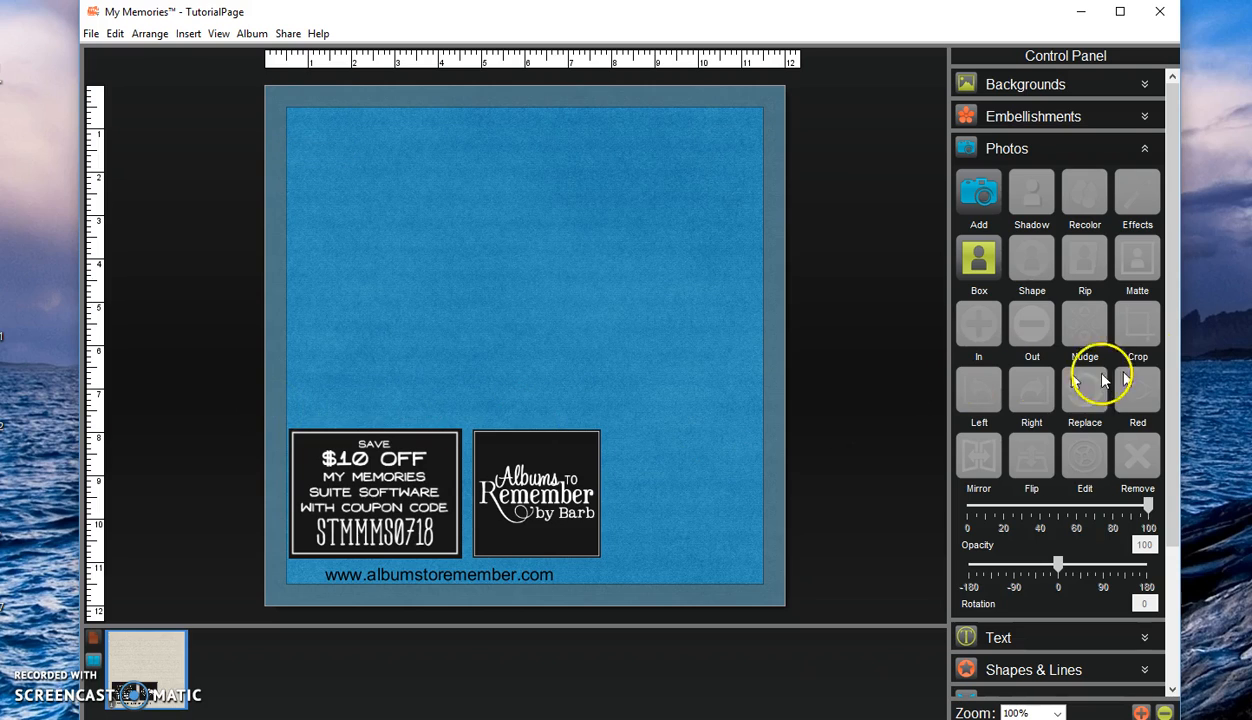
Collapse the Photos section of the control panel, and show the toolbar and the gallery again.
left_click(1150, 153)
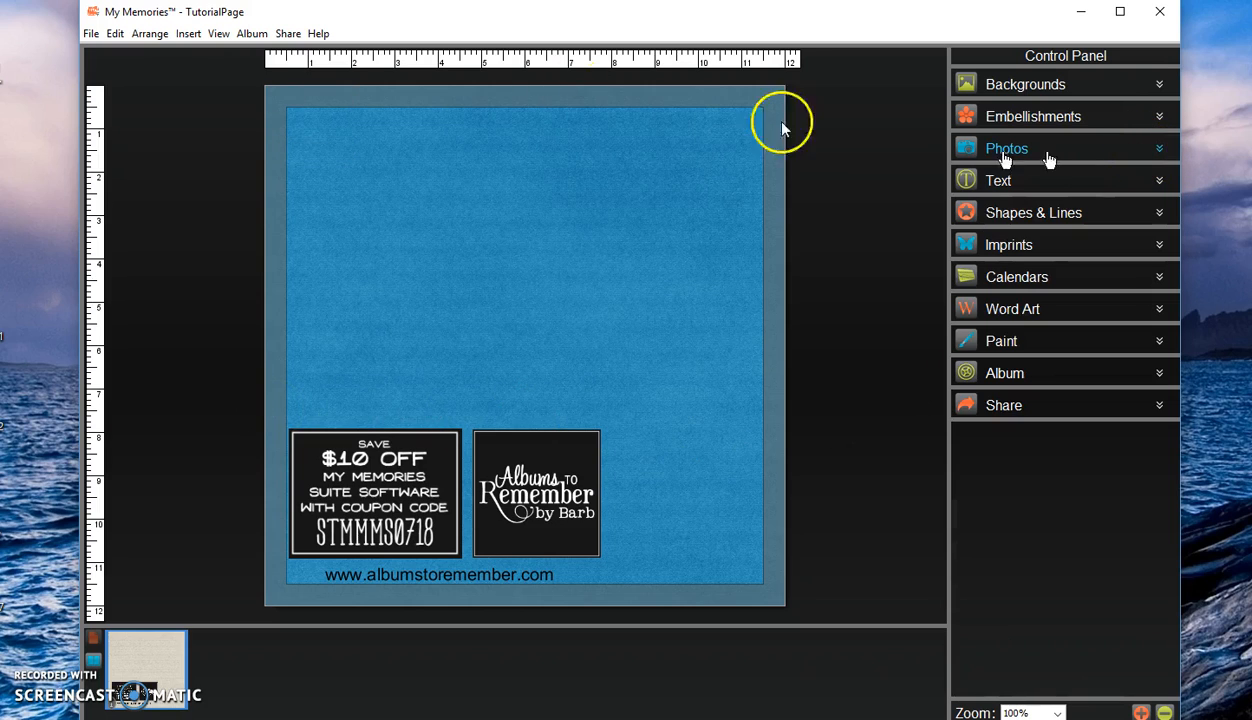
left_click(218, 35)
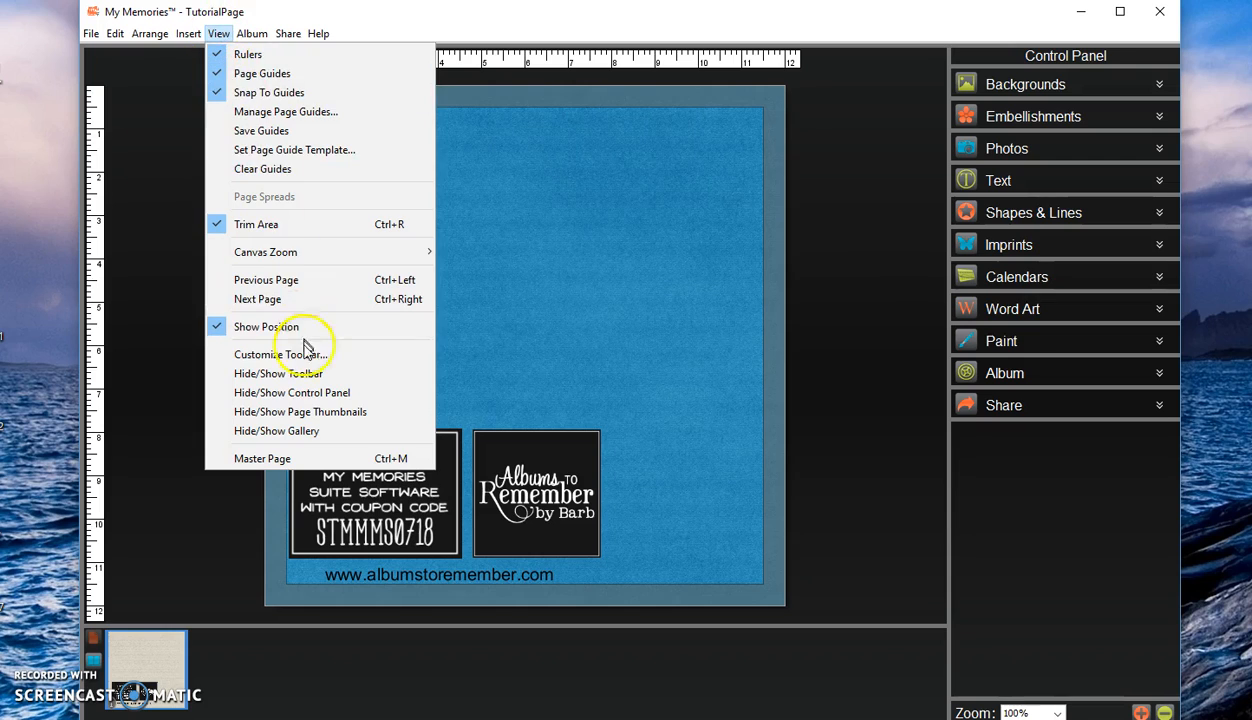
left_click(298, 373)
left_click(218, 34)
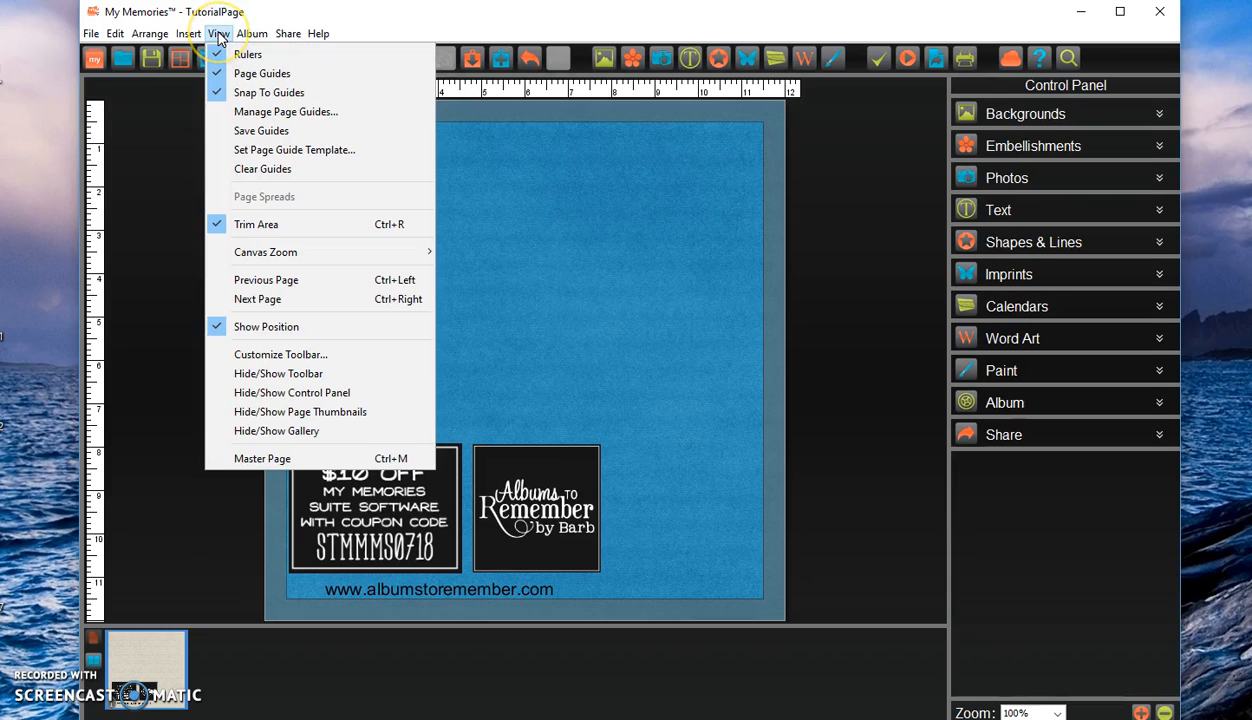
left_click(314, 430)
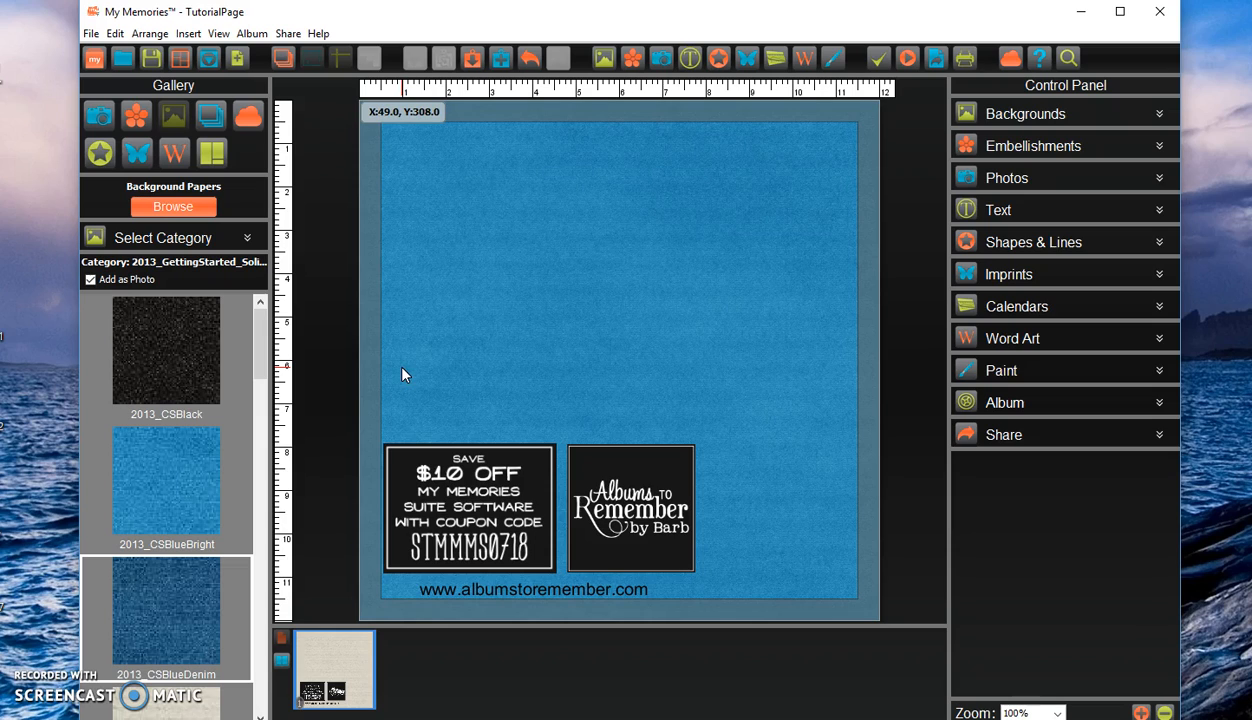
Add two blank pages to the album after the blue page, one at a time.
left_click(188, 33)
left_click(210, 56)
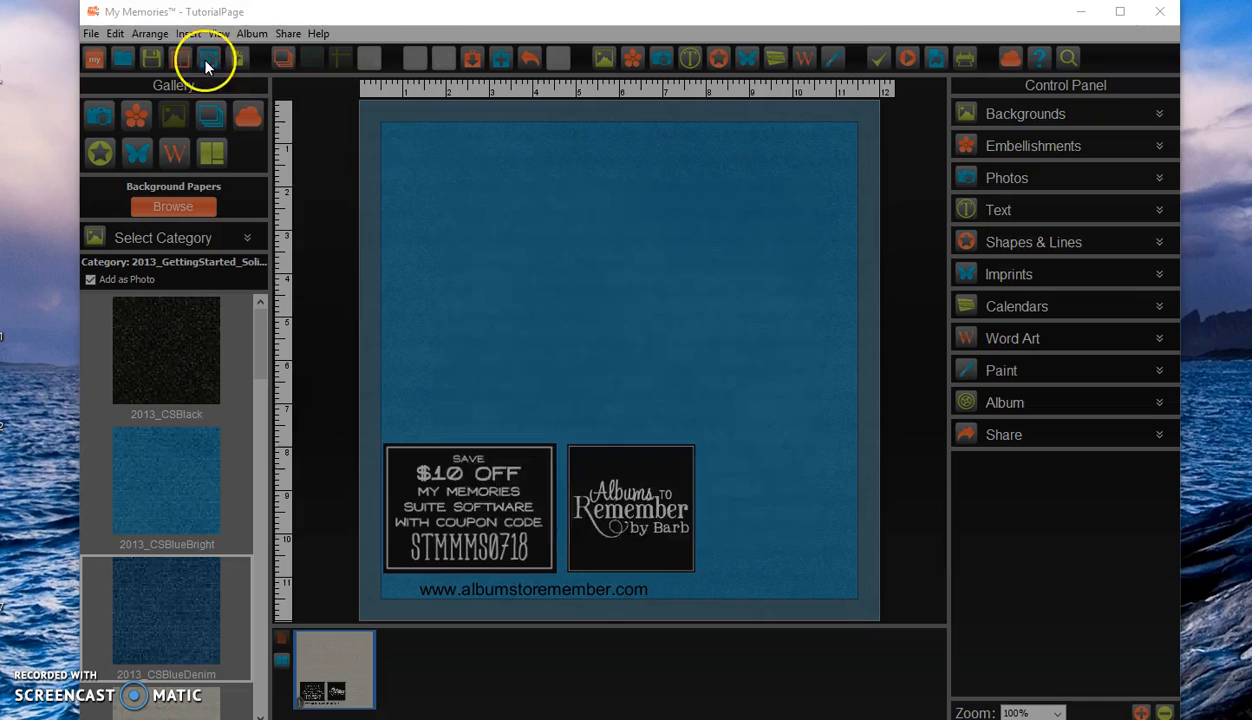
left_click(778, 518)
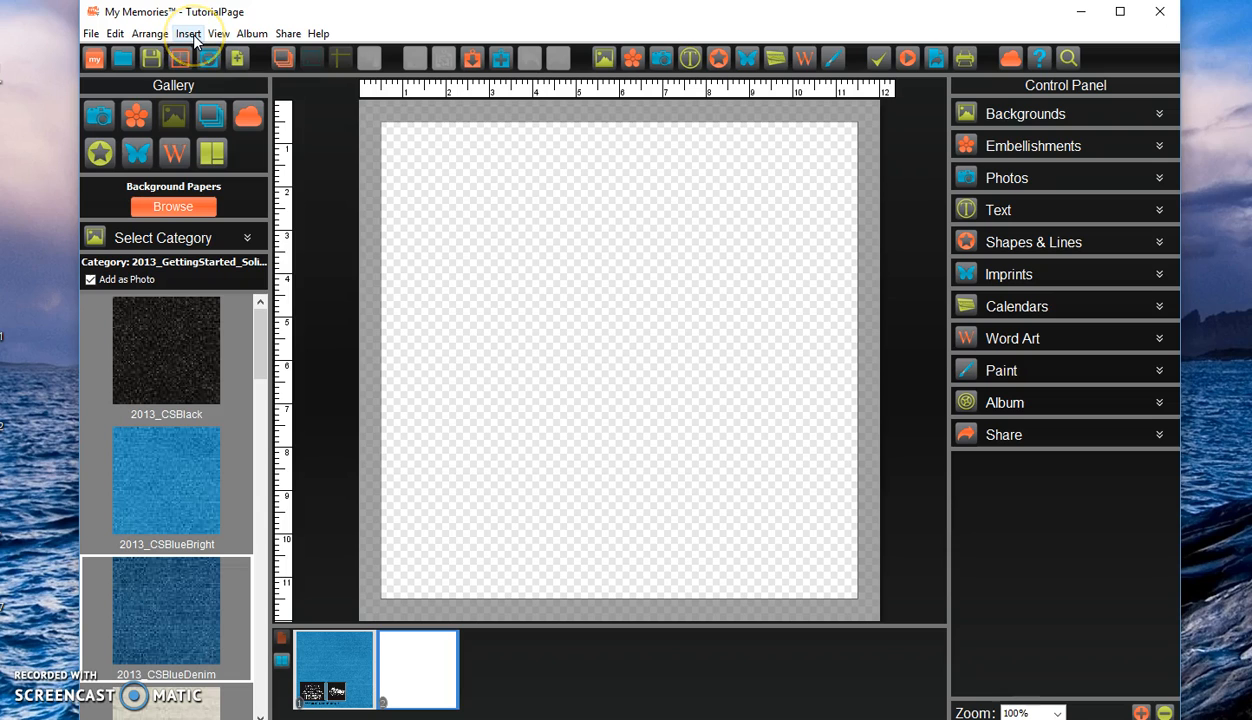
left_click(191, 35)
left_click(227, 60)
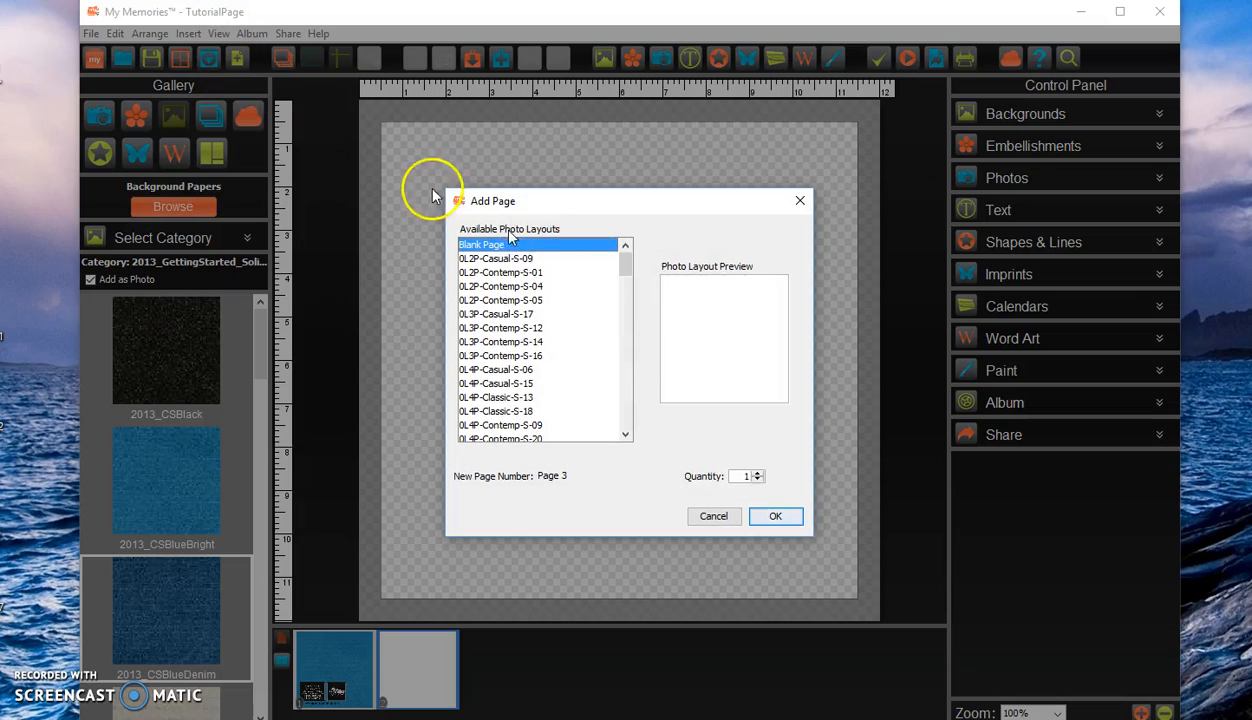
left_click(777, 520)
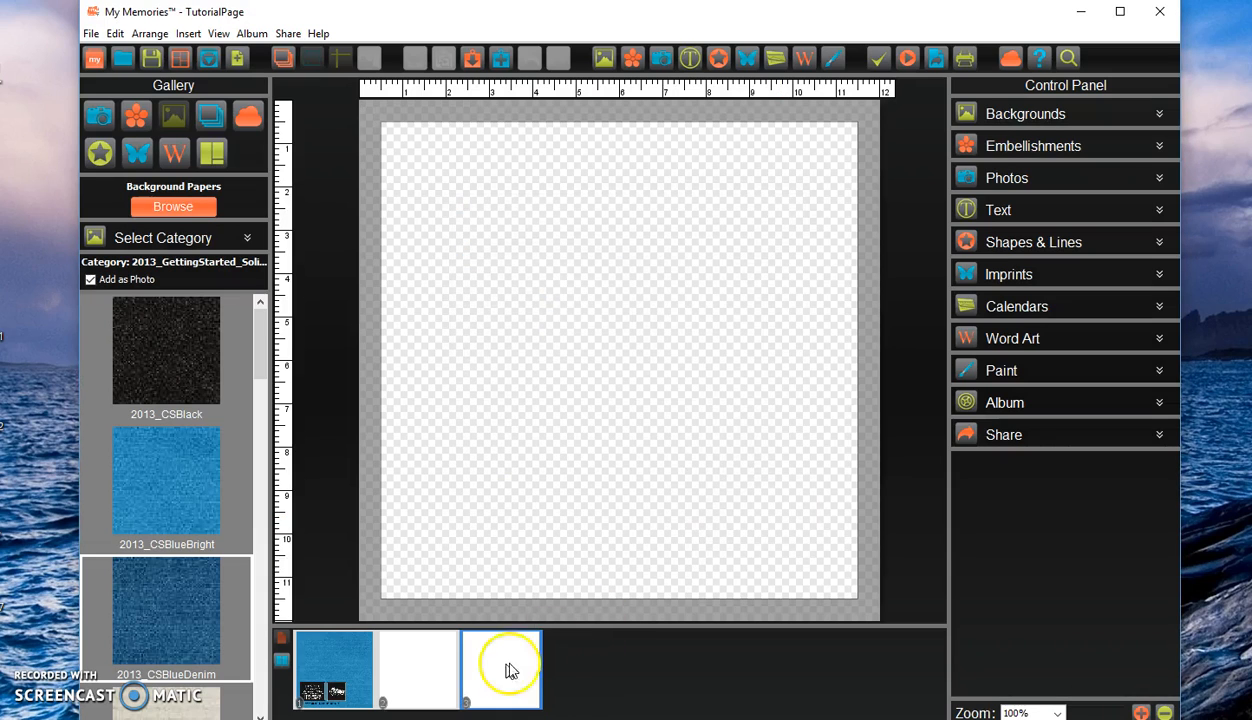
Move the blue page from the start of the album to position 3.
left_click(351, 679)
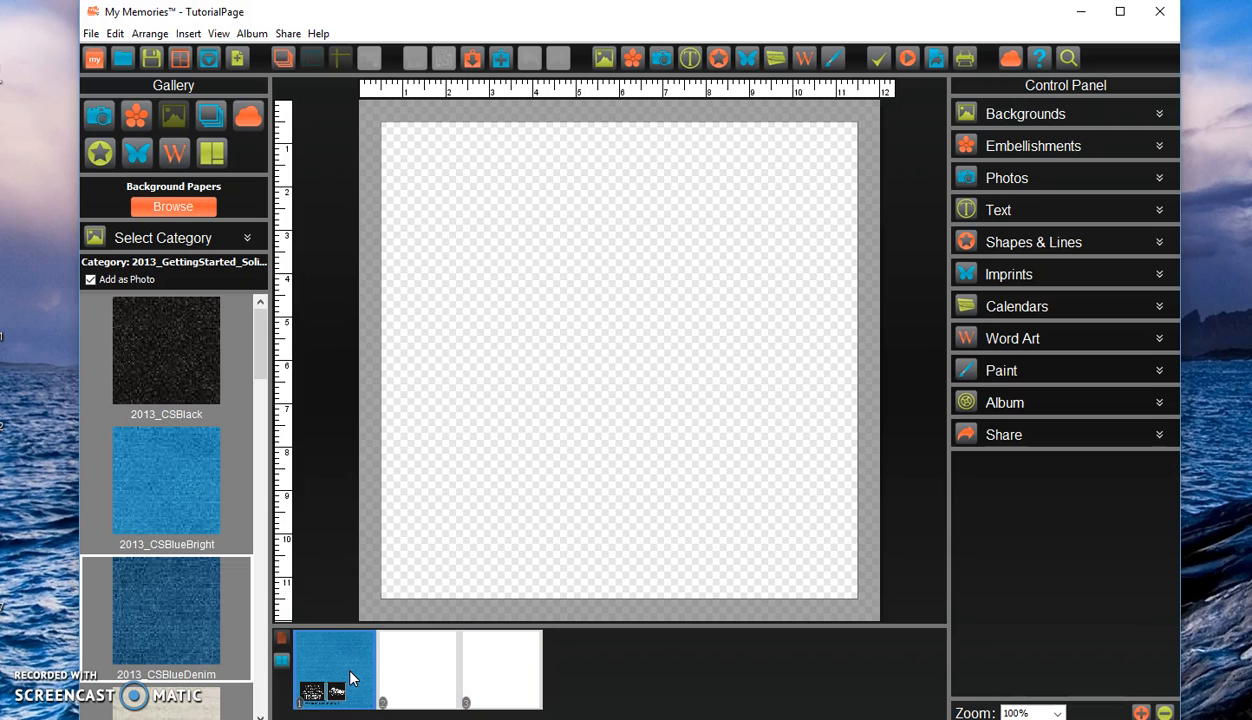
left_click_drag(351, 679, 336, 658)
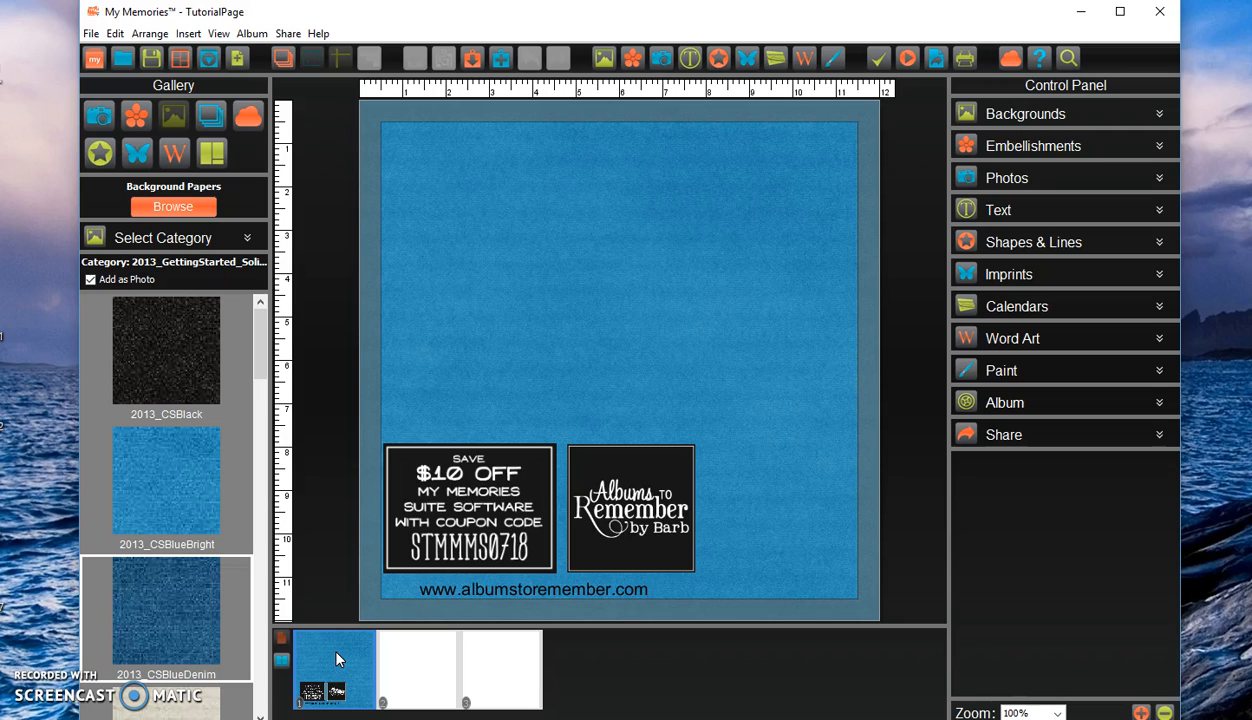
right_click(339, 659)
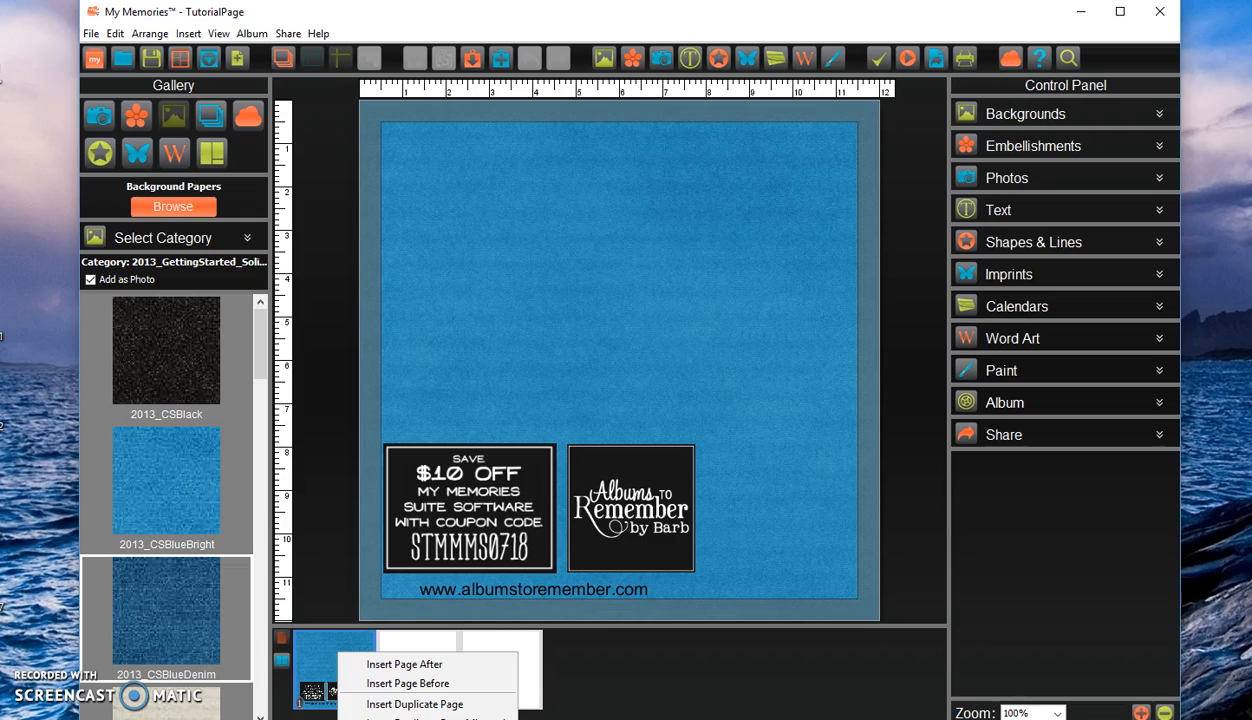
left_click(410, 719)
left_click(703, 369)
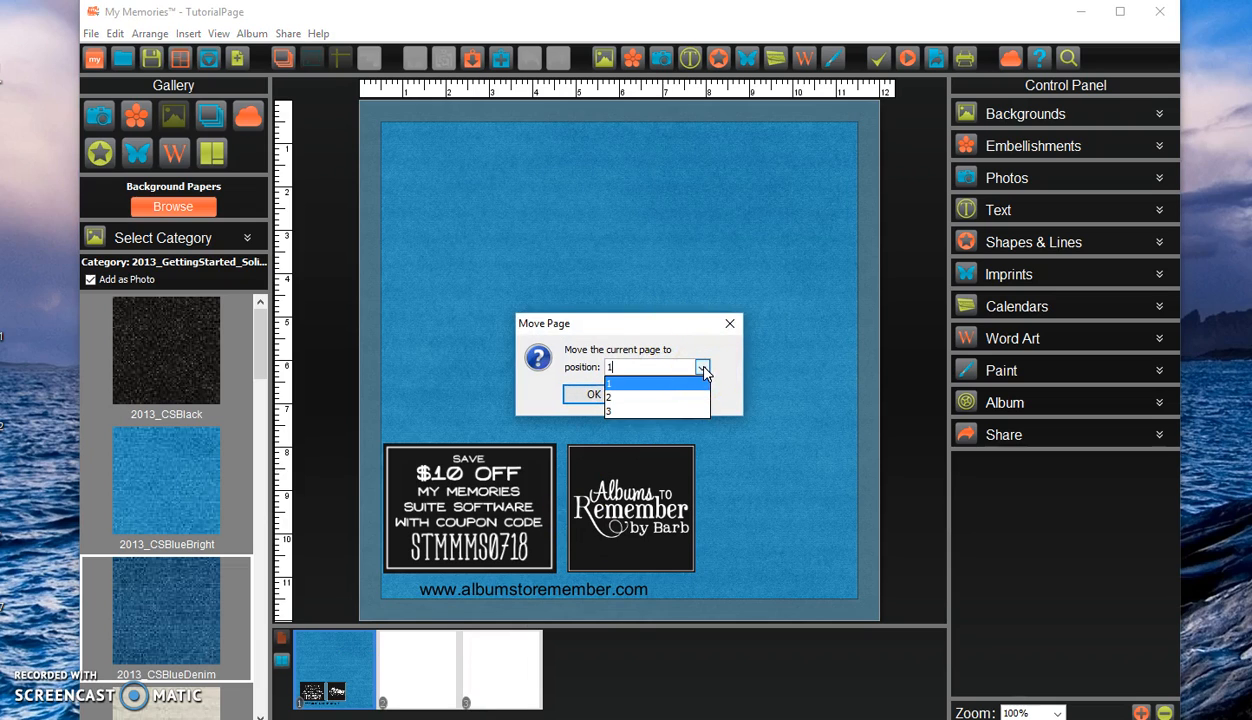
left_click(612, 410)
left_click(594, 395)
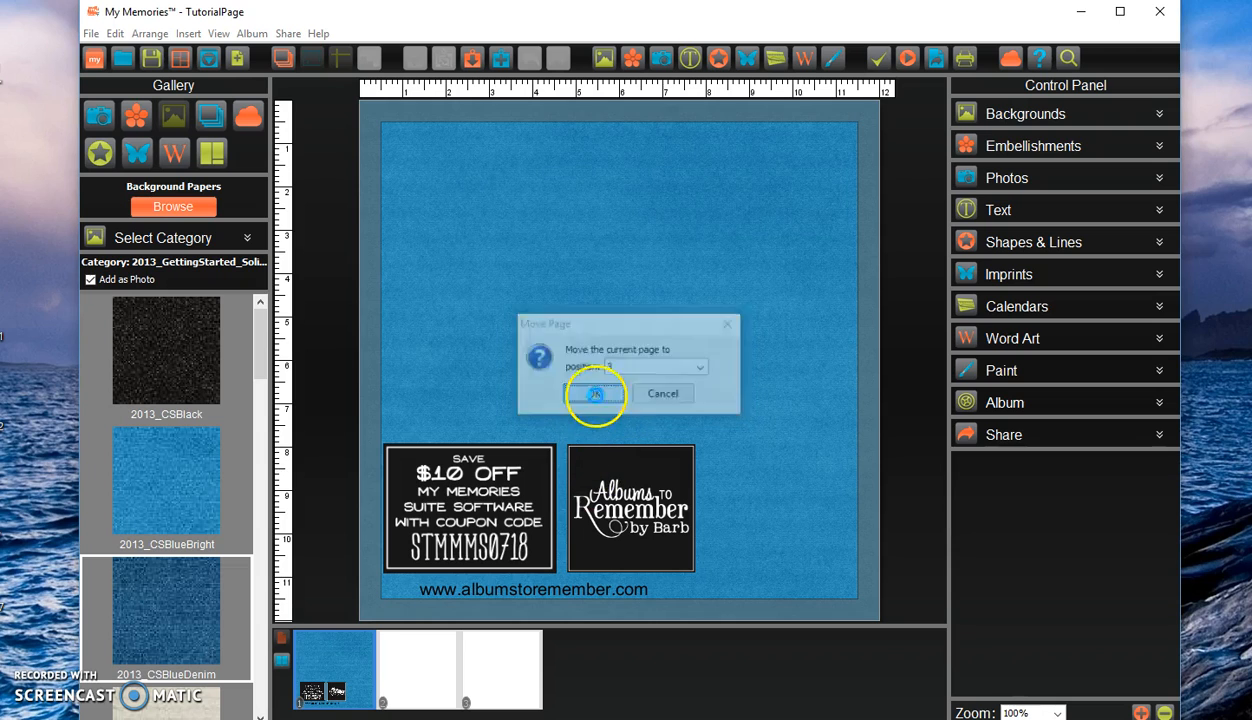
Move the blue page back to position 1 in the album.
left_click(342, 675)
left_click(517, 670)
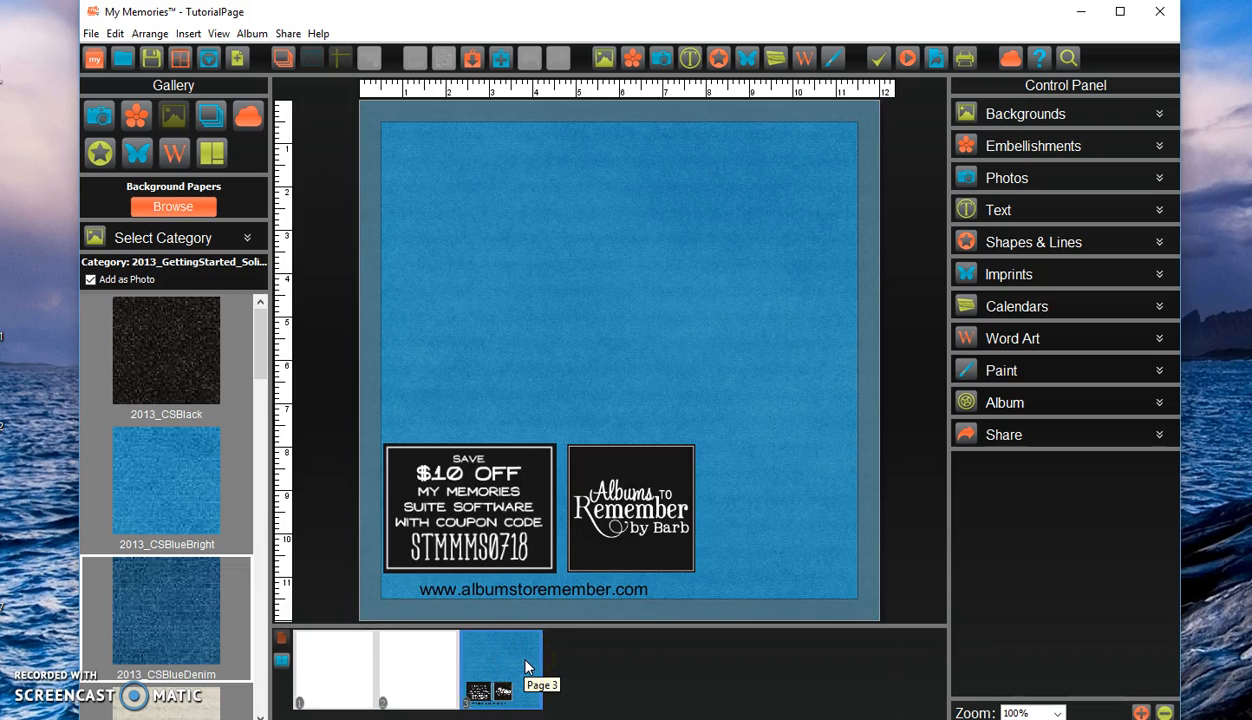
right_click(516, 663)
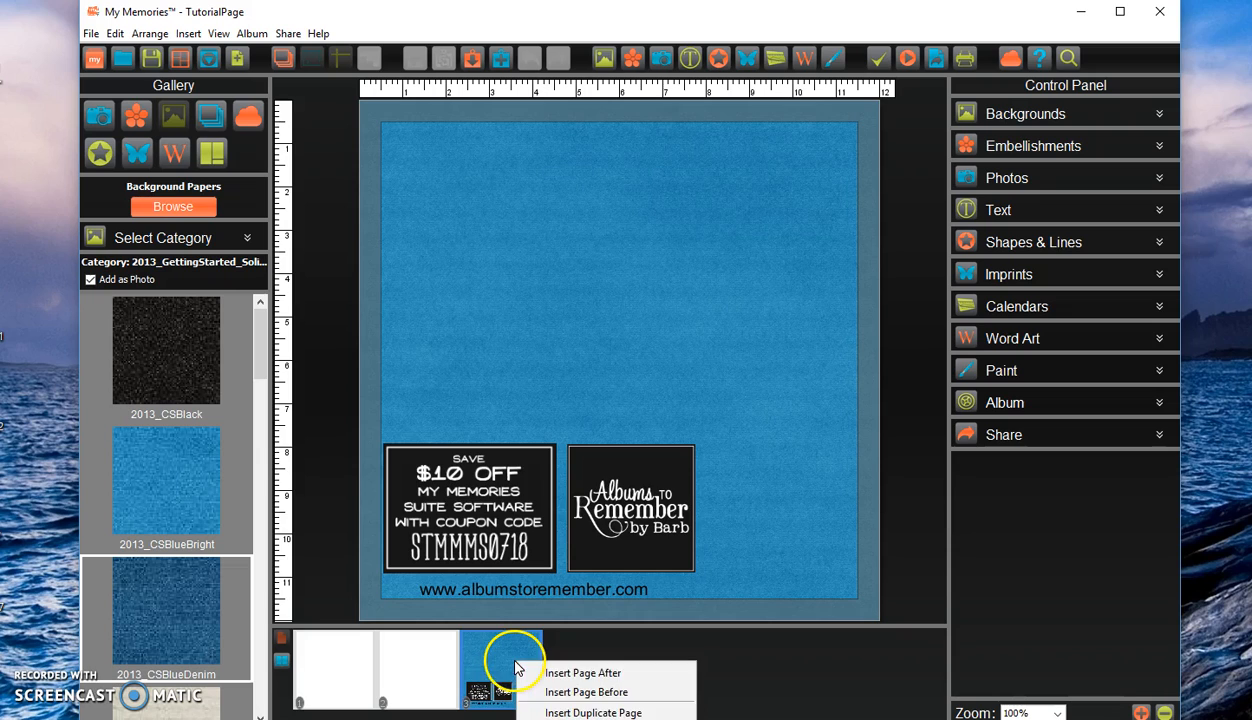
left_click(590, 718)
left_click_drag(626, 366, 594, 368)
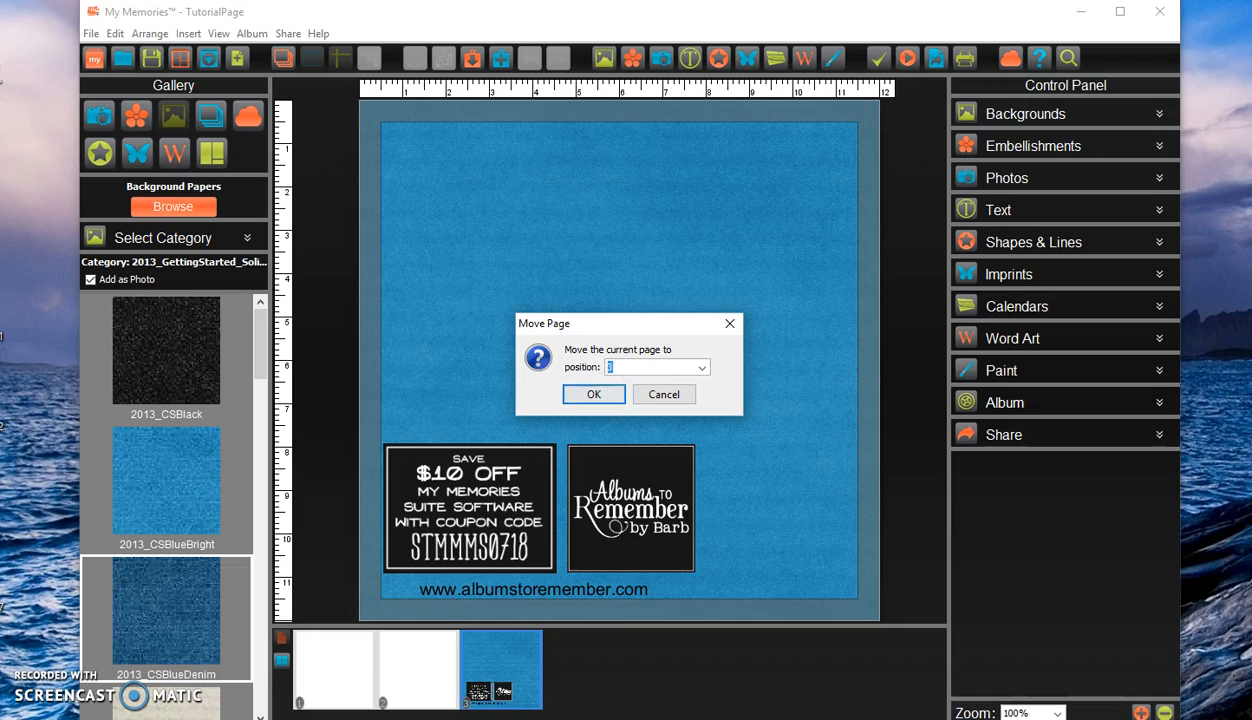
left_click(702, 368)
left_click(678, 380)
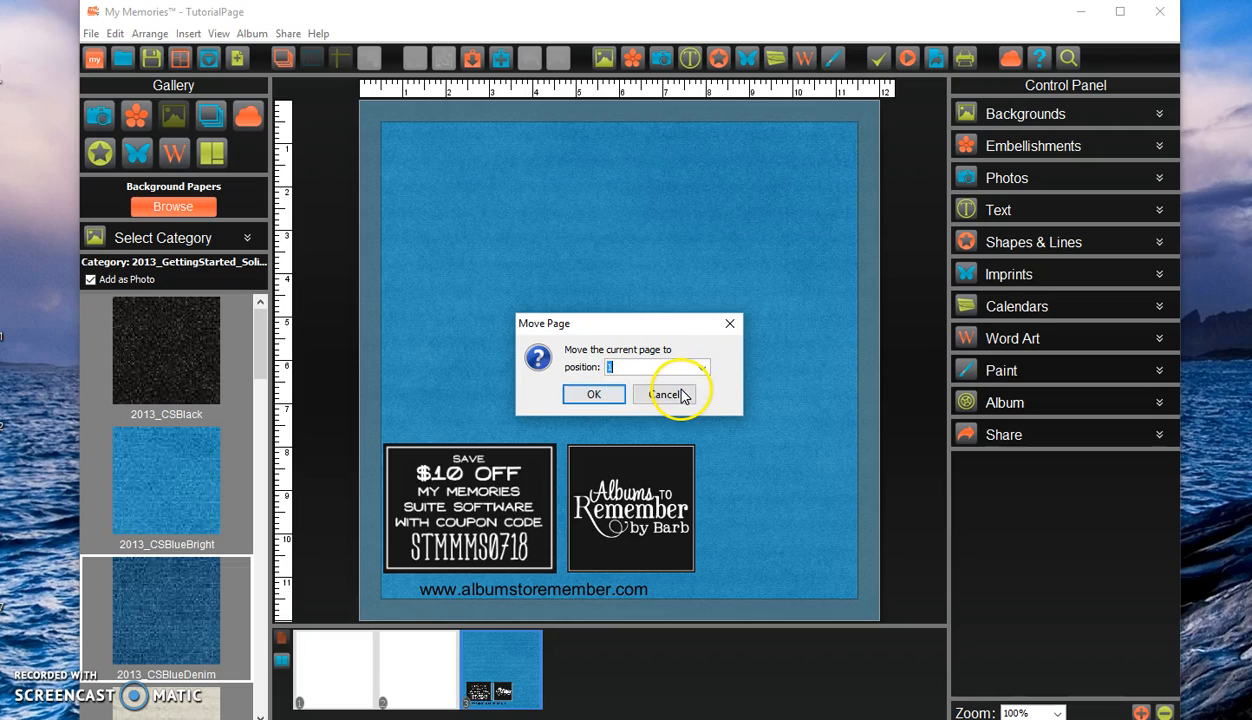
left_click(594, 395)
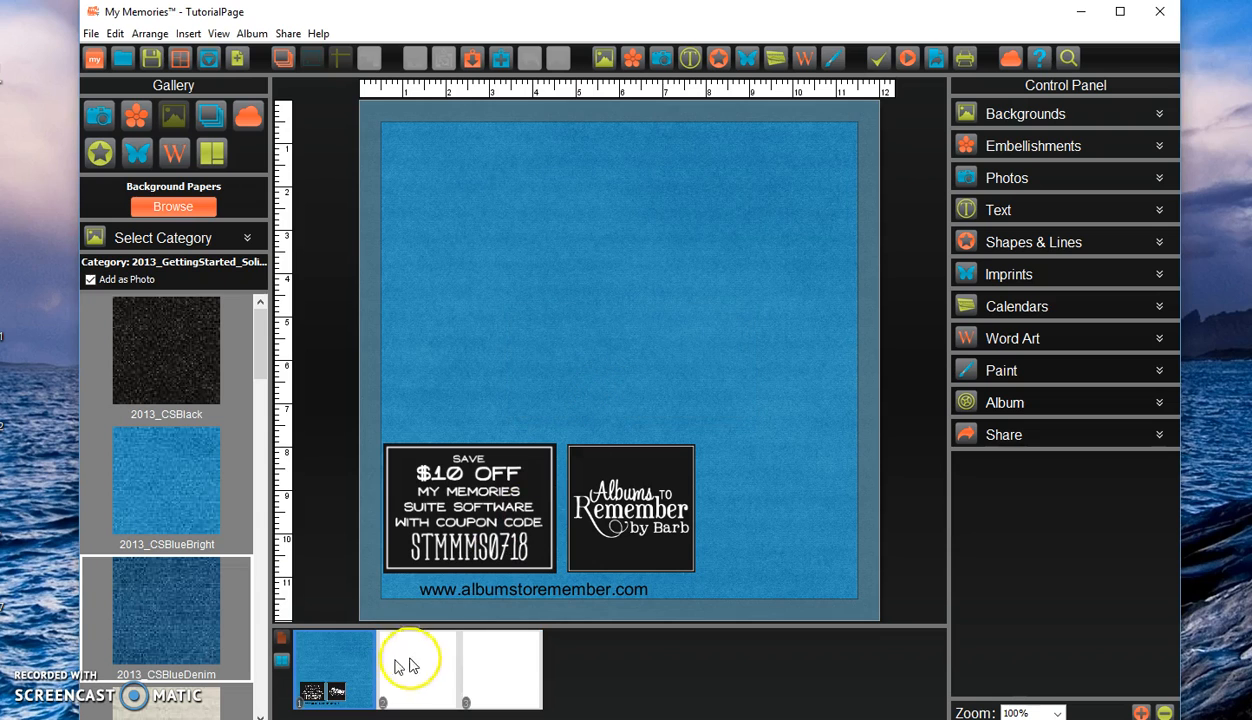
left_click(470, 668)
left_click(357, 676)
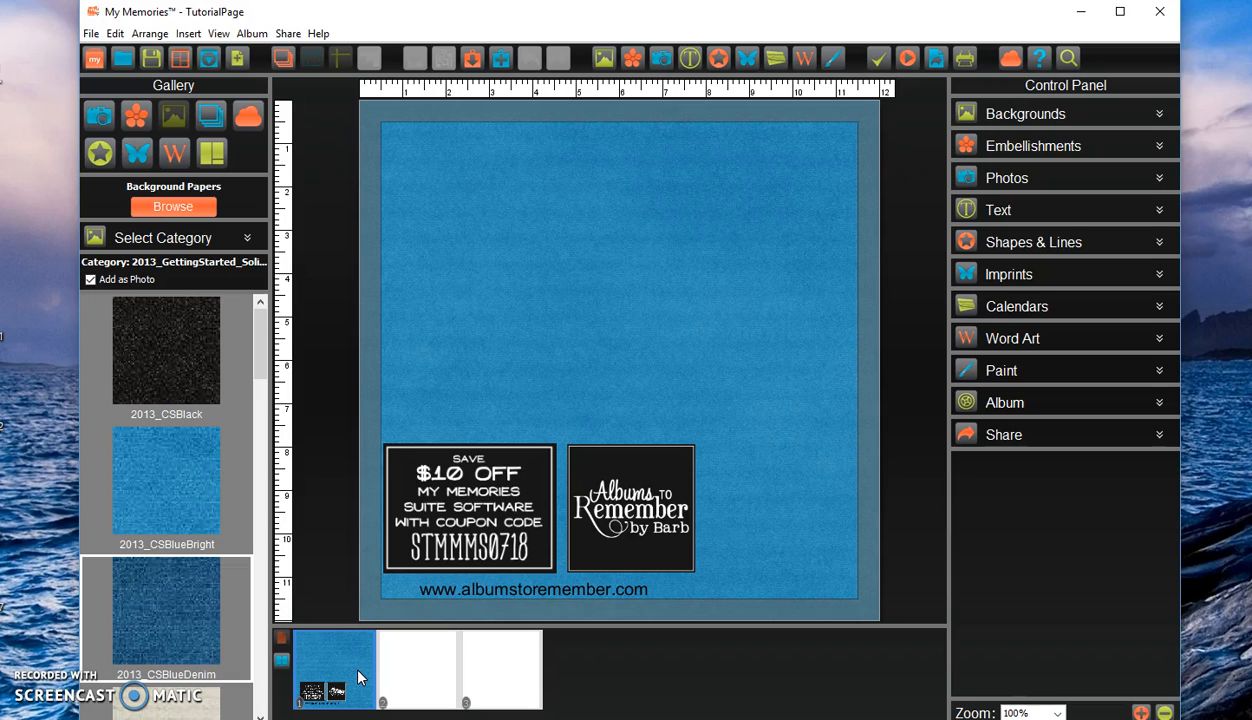
left_click(590, 682)
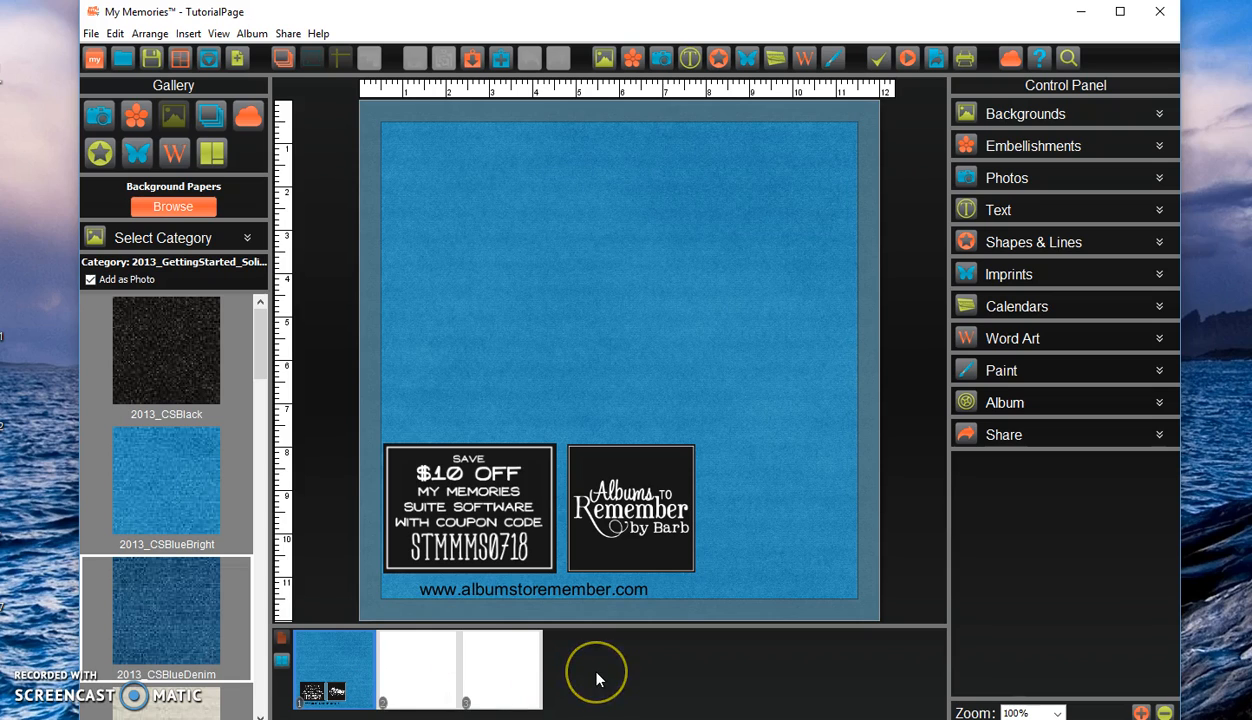